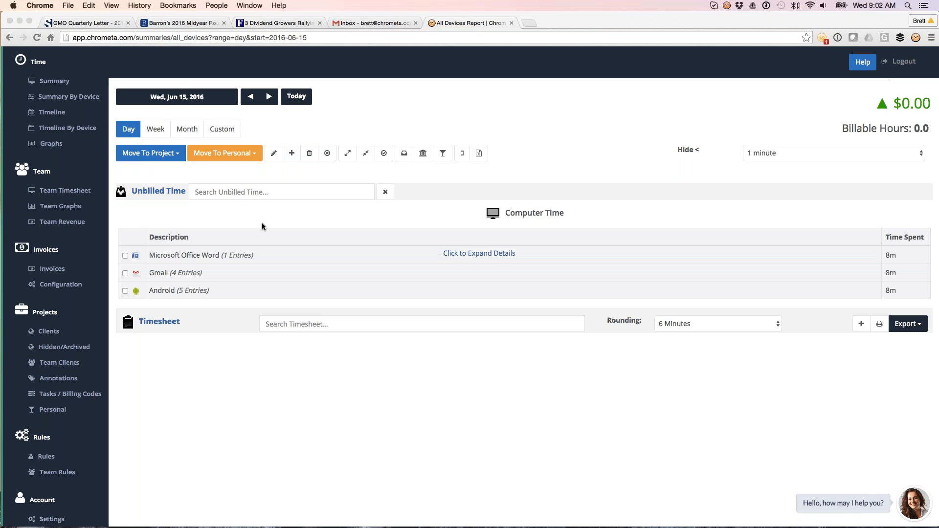
# Review the day's recorded activities across all devices in the timeline, and return to the summary.
pyautogui.click(53, 113)
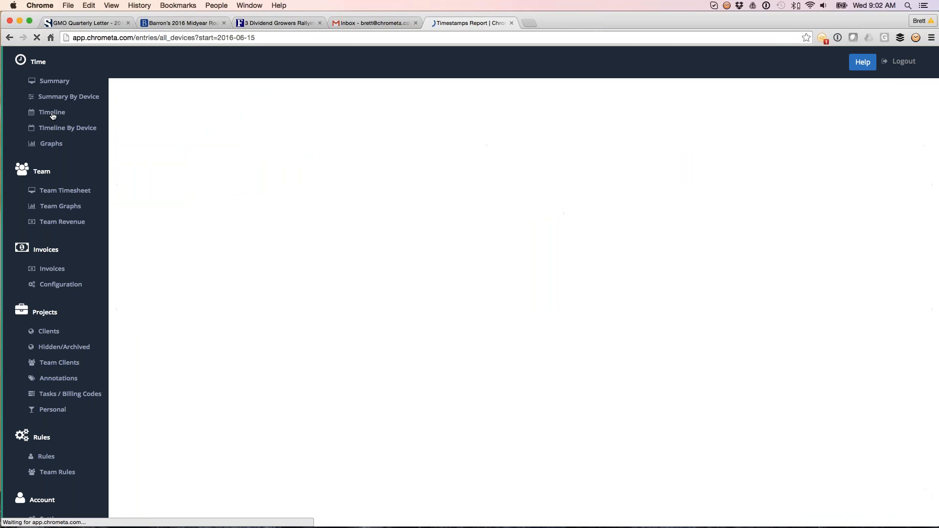
pyautogui.scroll(-5, 390, 308)
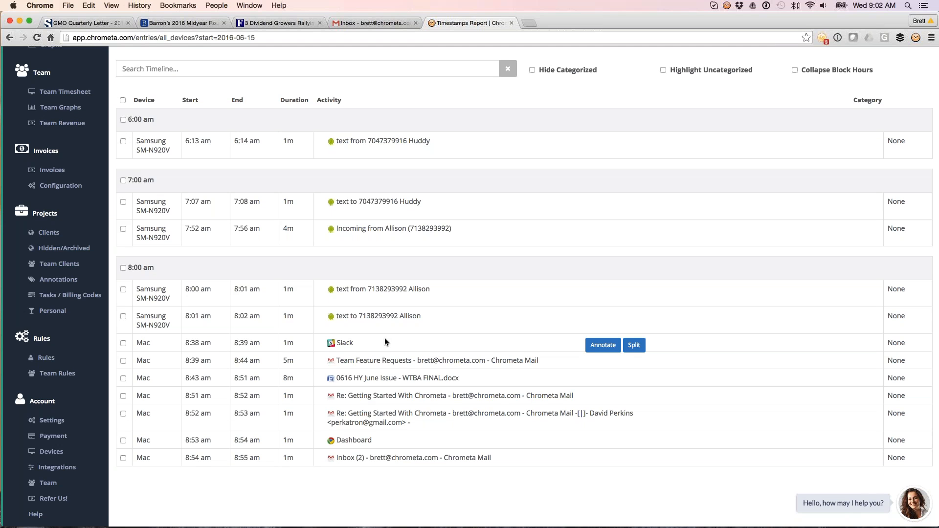
pyautogui.scroll(5, 385, 339)
pyautogui.click(47, 81)
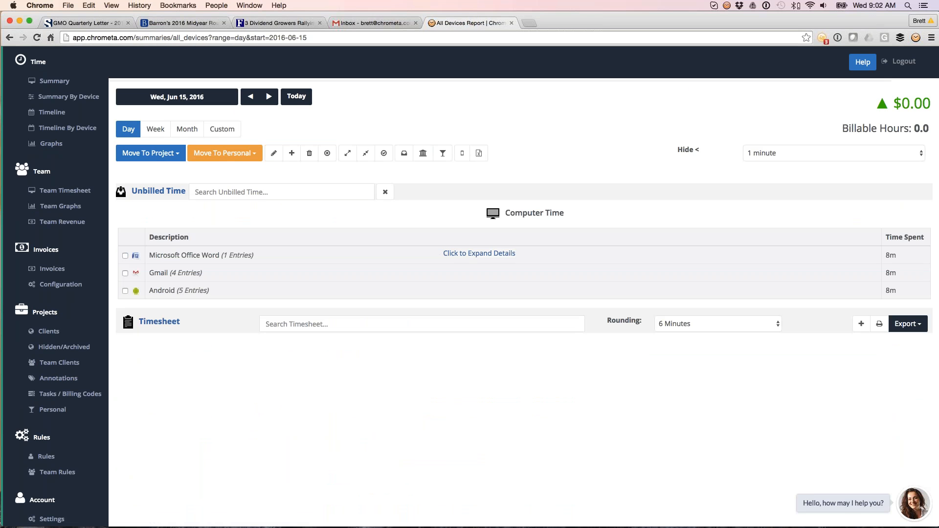
# Examine the individual entries grouped under Gmail, Microsoft Office Word and Android in the unbilled time, collapsing each group again.
pyautogui.click(327, 273)
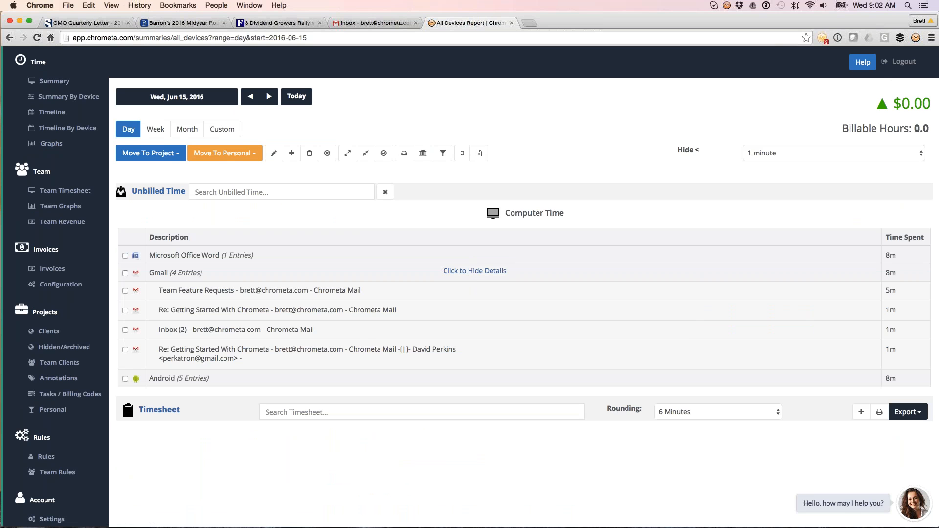
pyautogui.click(384, 259)
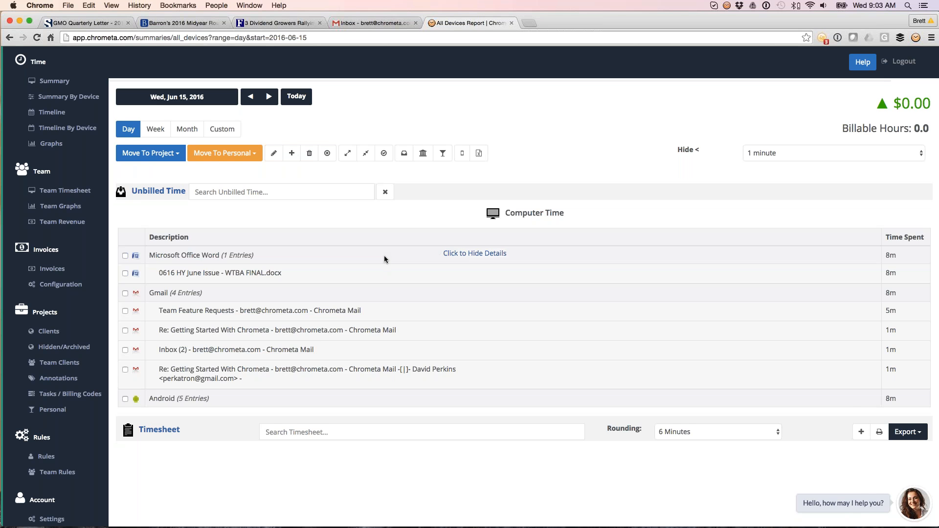
pyautogui.click(384, 259)
pyautogui.click(396, 274)
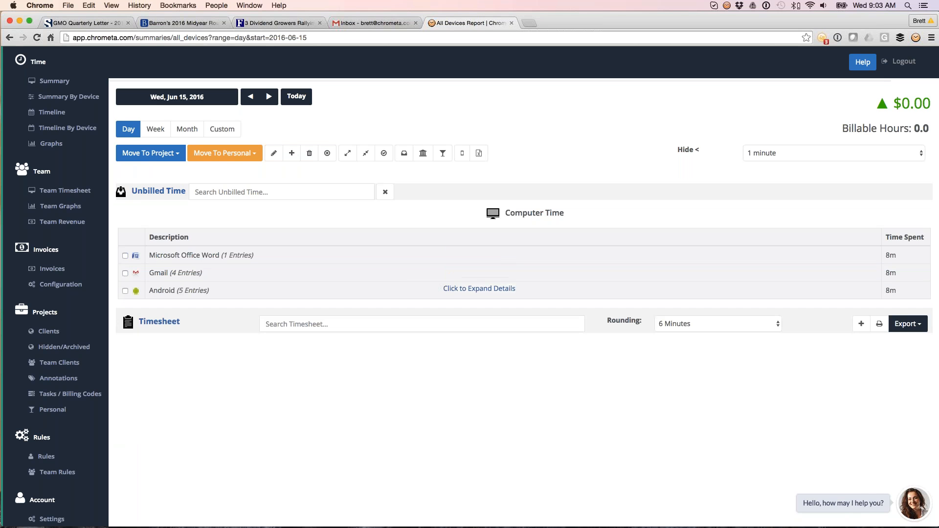
pyautogui.click(406, 290)
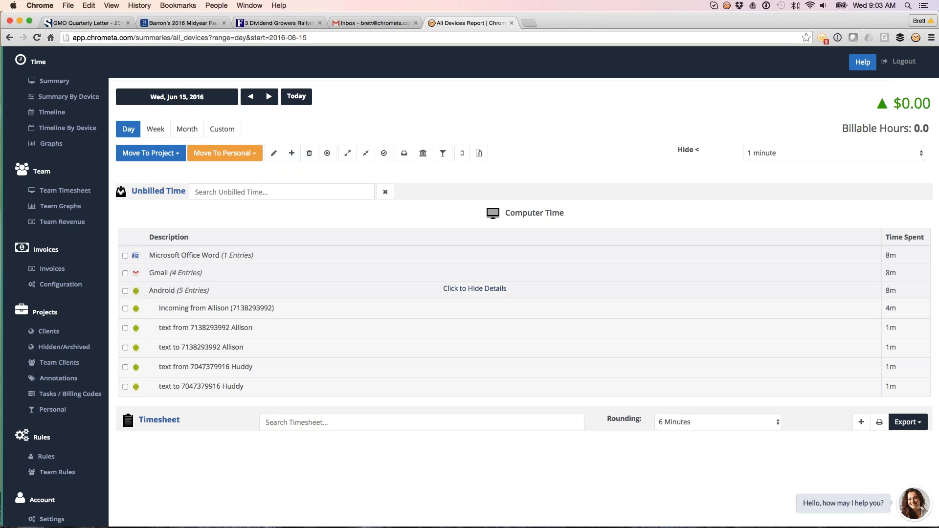
pyautogui.click(474, 290)
# Select the Gmail entry "Team Feature Requests" and start categorizing it with an annotation to the patent project, searching projects for "bett".
pyautogui.click(473, 273)
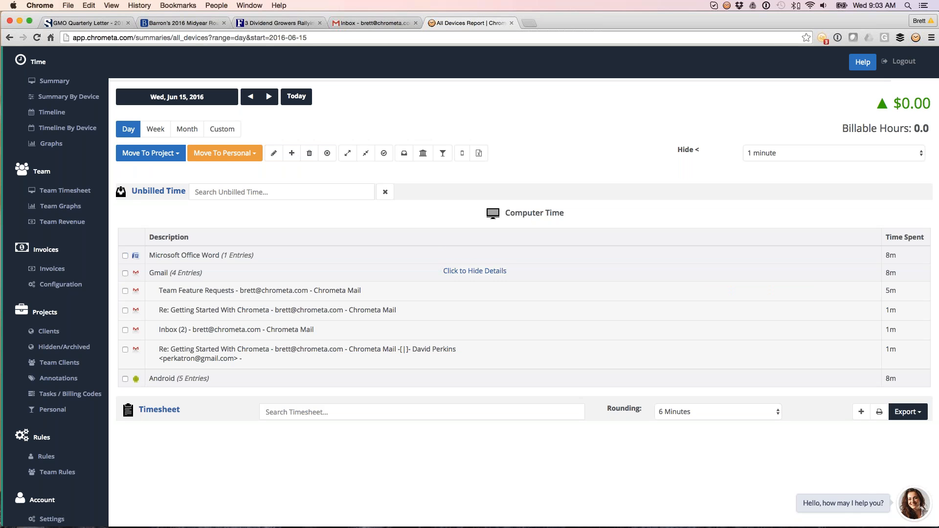
pyautogui.click(125, 291)
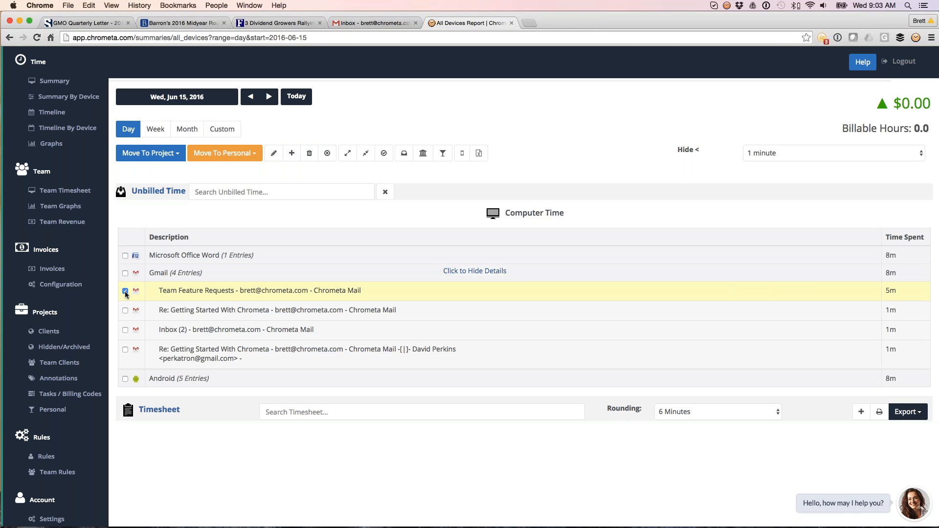
pyautogui.click(150, 153)
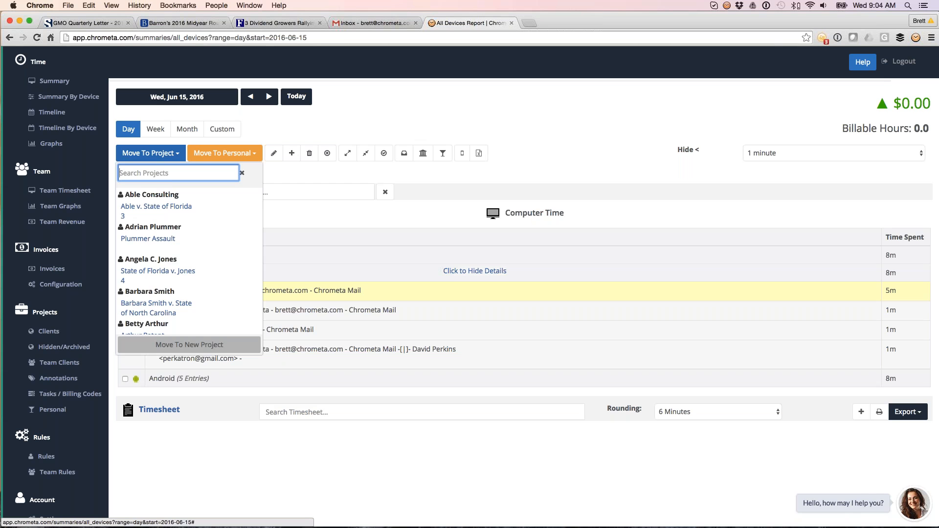
pyautogui.write('bett')
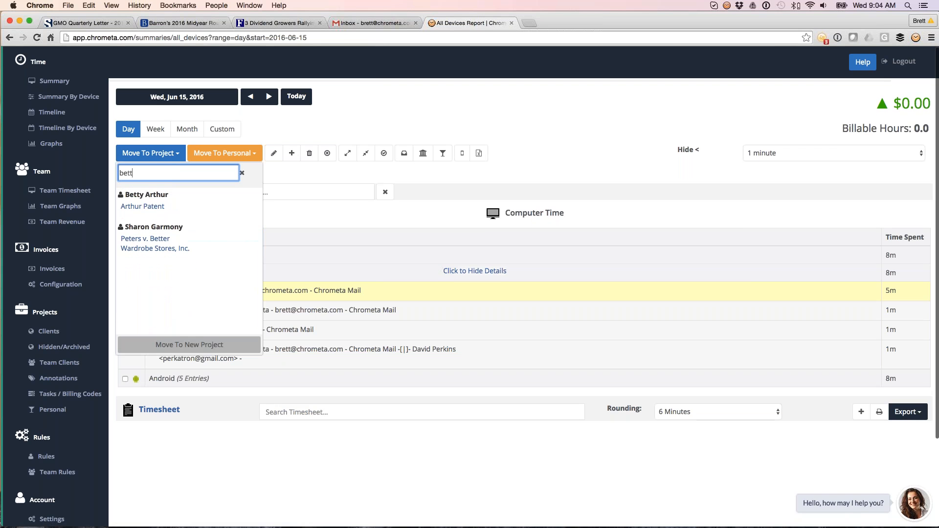
pyautogui.press('Down')
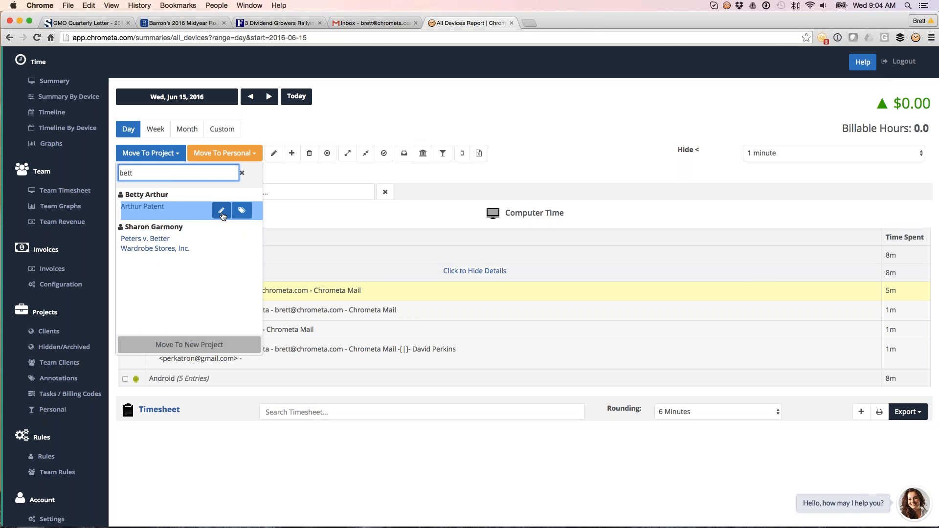
pyautogui.click(221, 211)
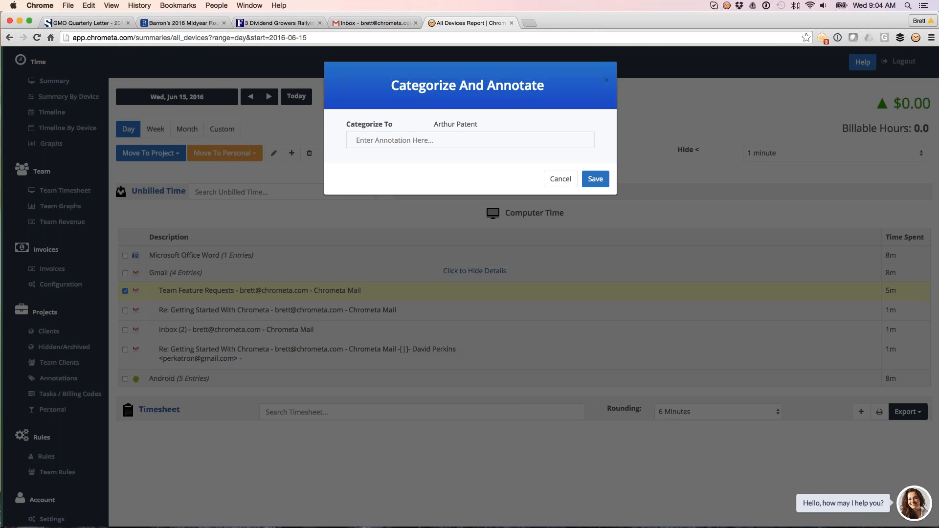
# Annotate the entry with the suggested conference call description for the contact and save the categorization.
pyautogui.click(391, 140)
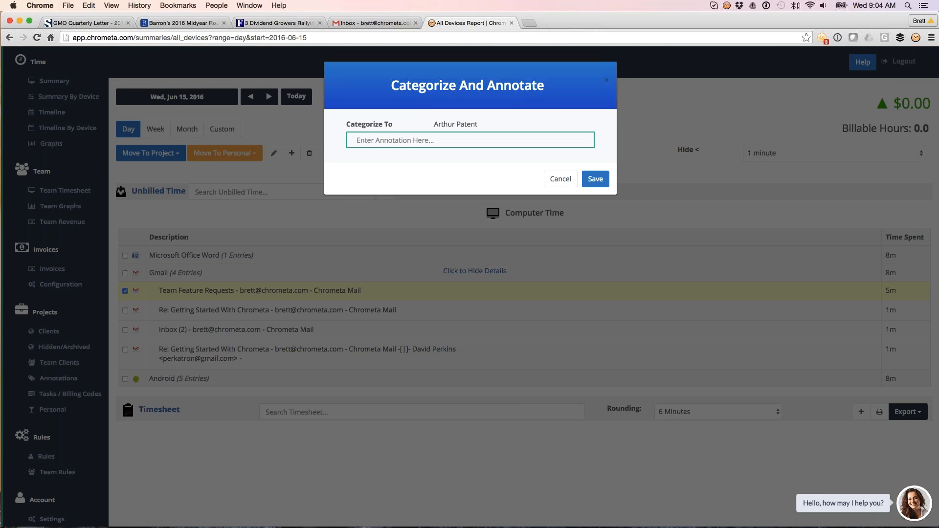
pyautogui.write('Kevin')
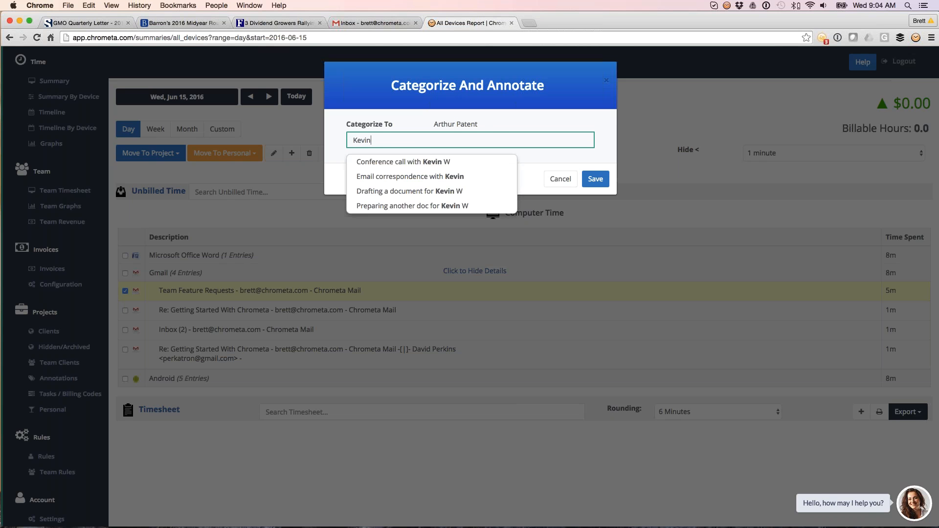
pyautogui.press('Down')
pyautogui.press('Return')
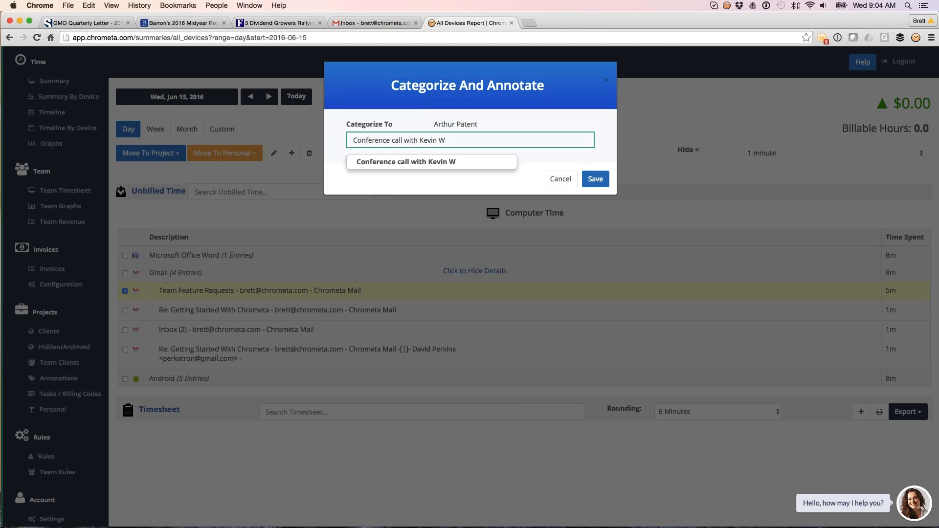
pyautogui.click(595, 178)
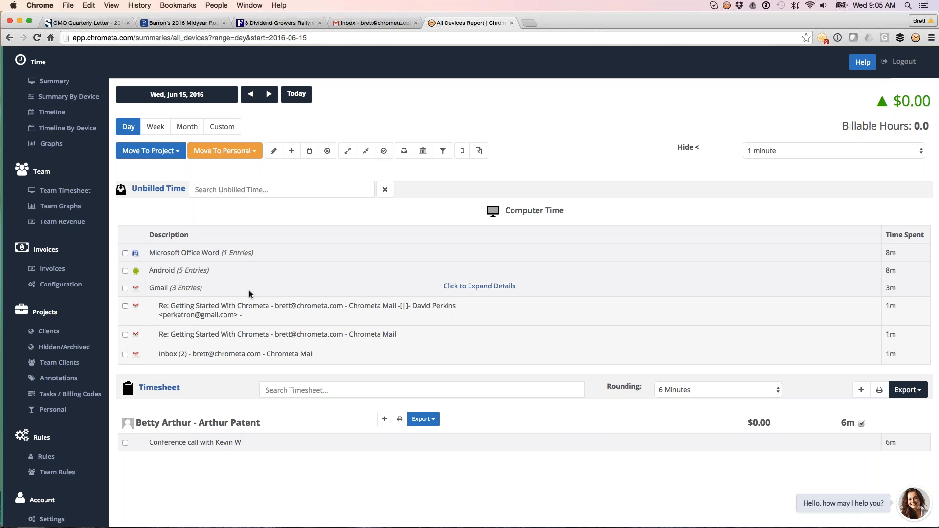
# Collapse the unbilled time to review the timesheet's rounding options, keeping 6 Minutes, and expand it again.
pyautogui.click(146, 189)
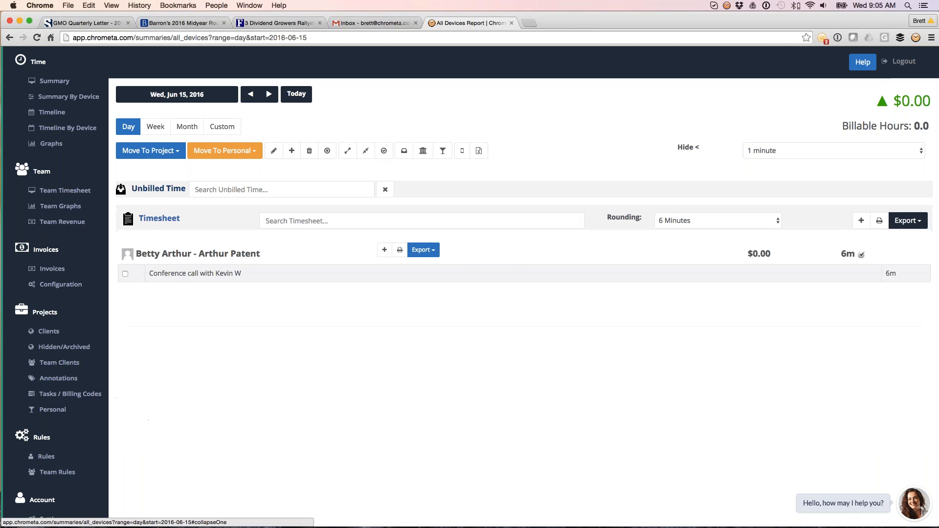
pyautogui.click(656, 220)
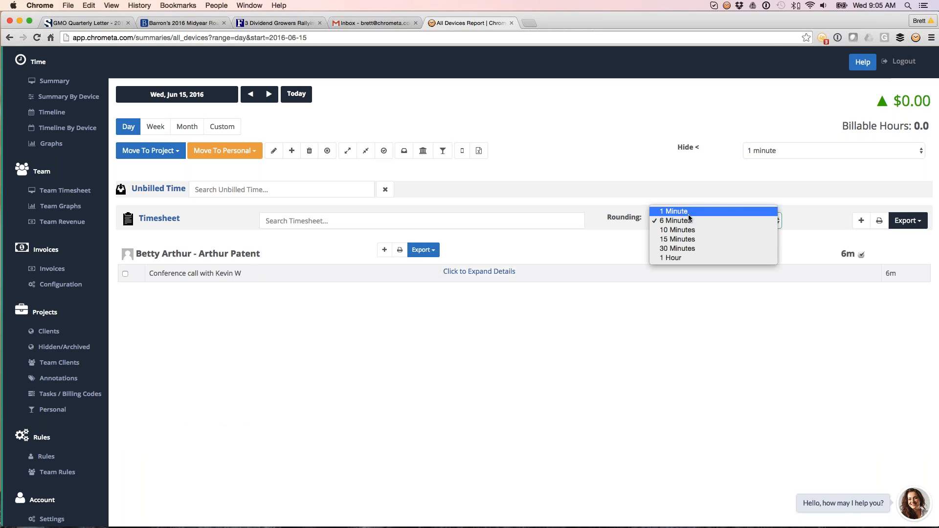
pyautogui.click(691, 221)
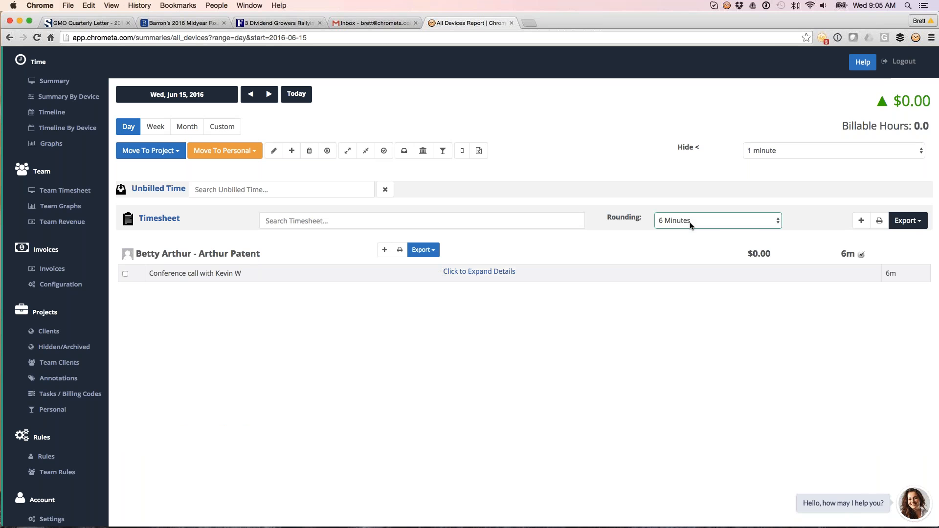
pyautogui.click(689, 222)
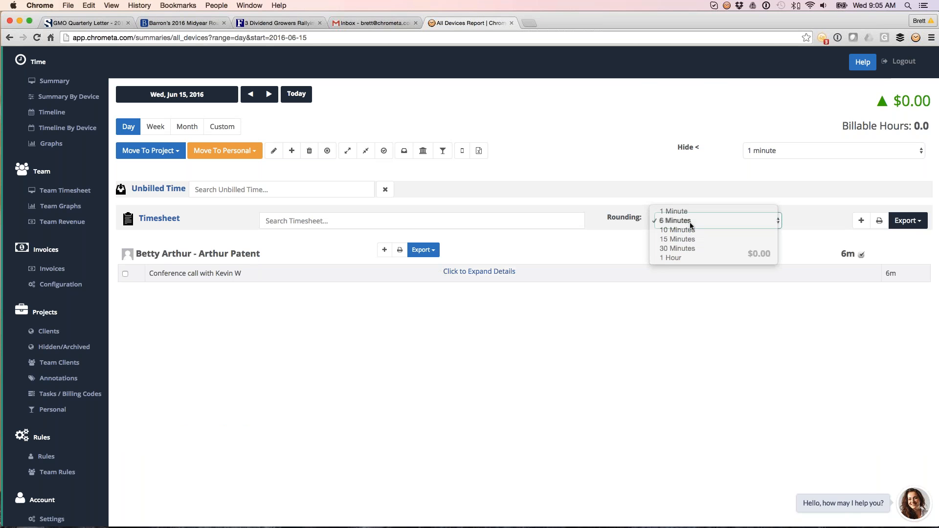
pyautogui.click(690, 222)
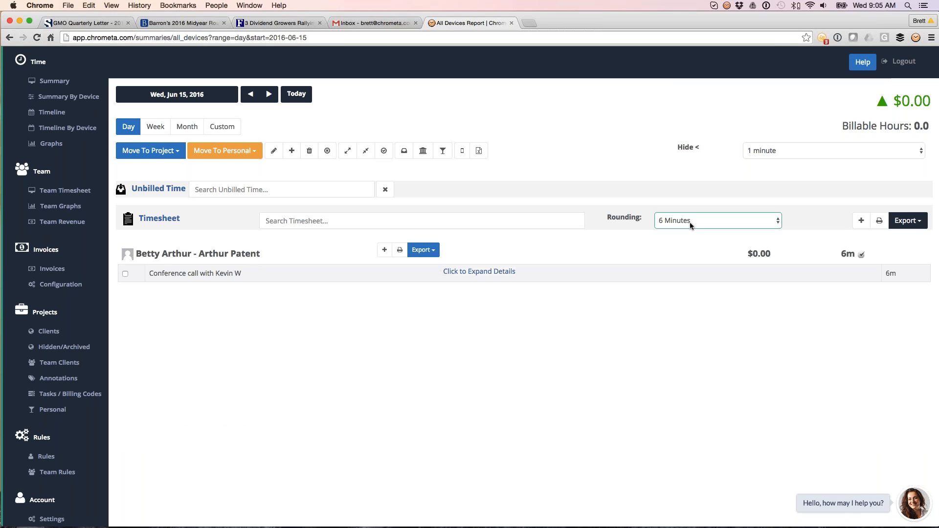
pyautogui.click(159, 190)
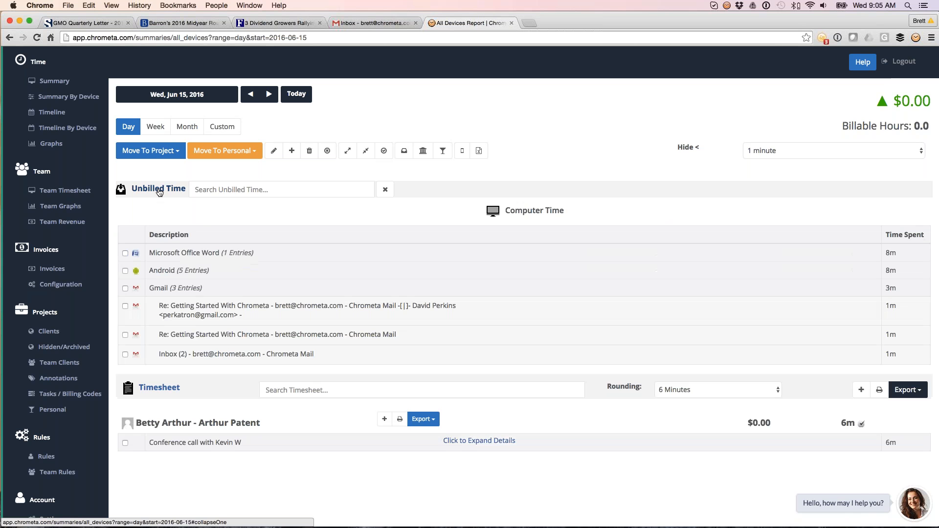
# Select the first "Re: Getting Started With Chrometa" Gmail entry and start a categorization rule for the assault project.
pyautogui.click(126, 307)
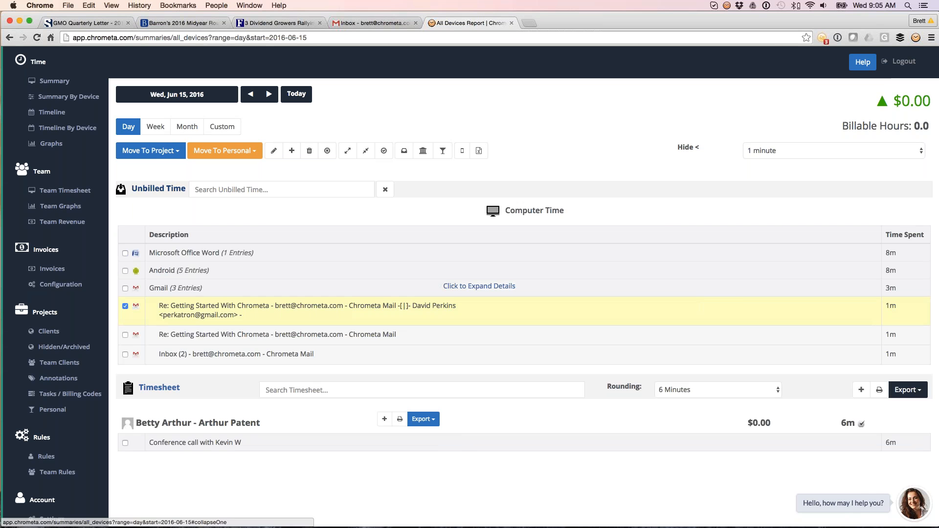
pyautogui.click(175, 156)
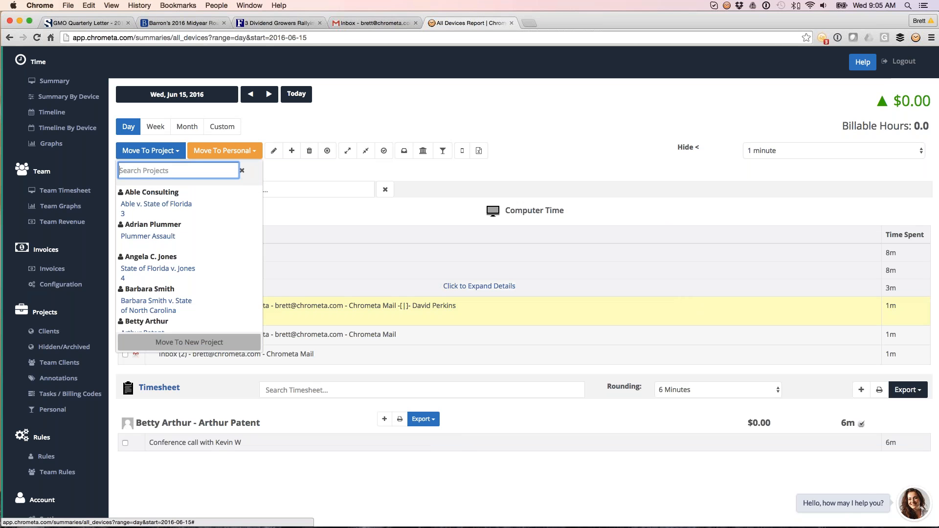
pyautogui.moveTo(183, 237)
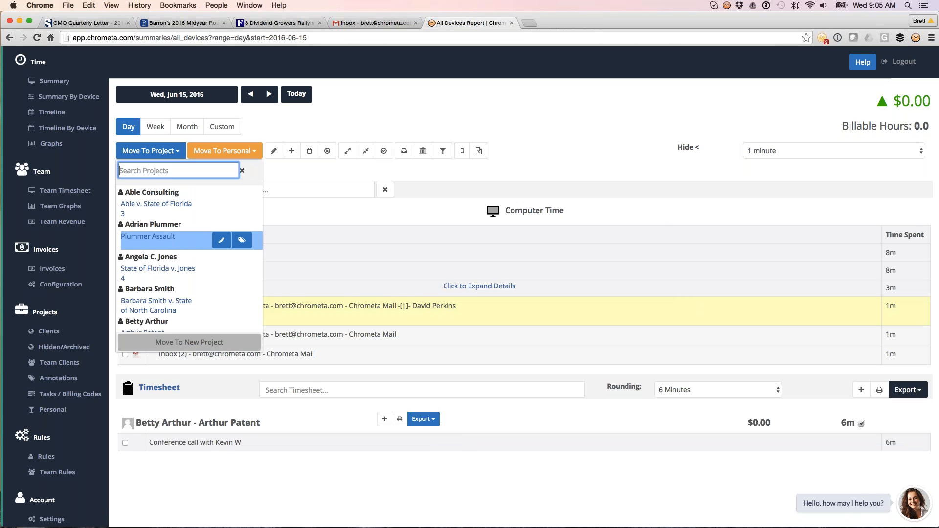
pyautogui.click(242, 240)
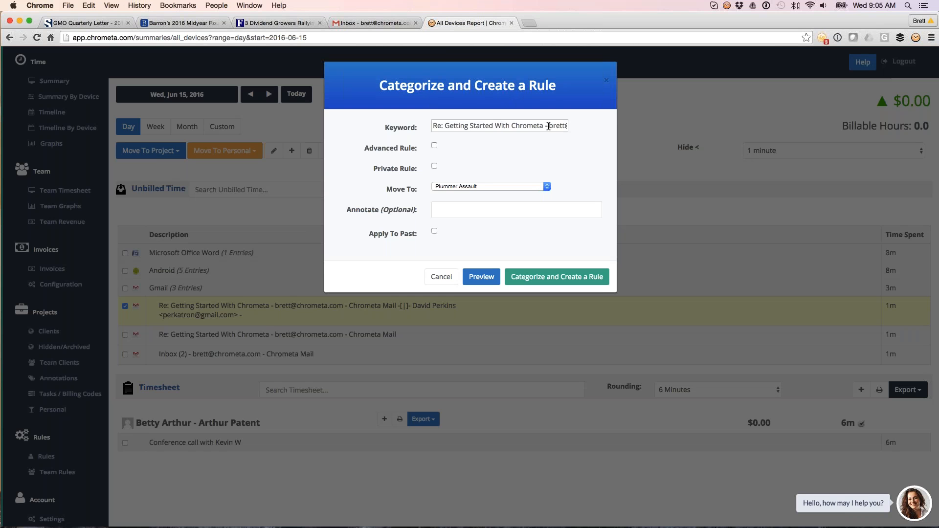
pyautogui.moveTo(544, 126); pyautogui.dragTo(597, 122)
pyautogui.press('BackSpace')
pyautogui.press('BackSpace')
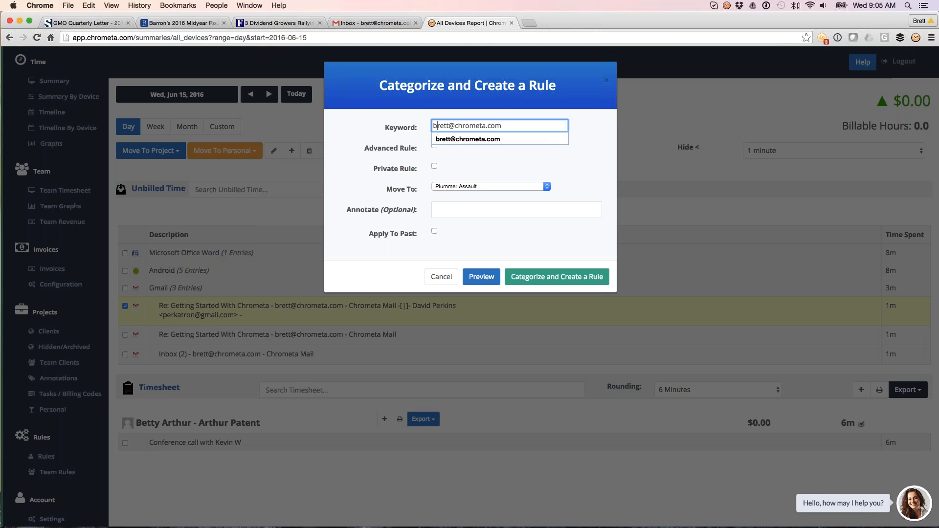
pyautogui.doubleClick(440, 126)
pyautogui.press('BackSpace')
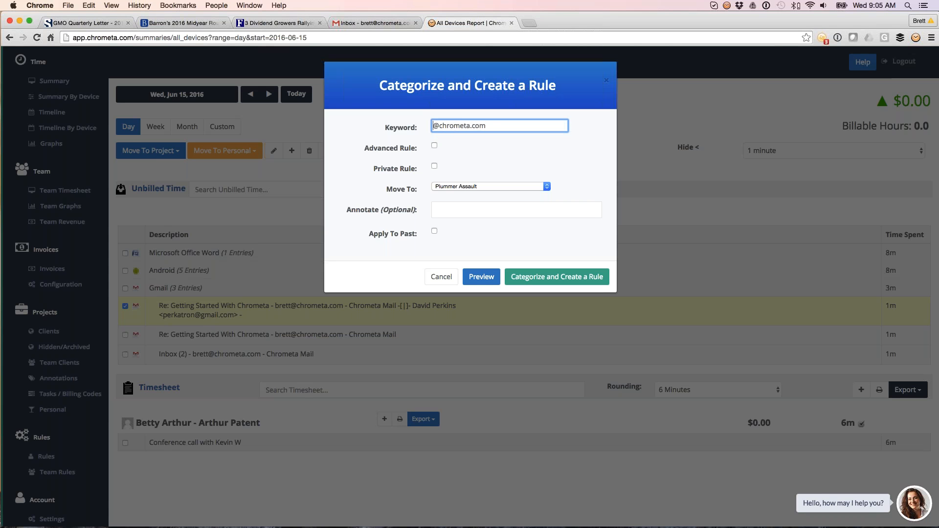
pyautogui.click(526, 142)
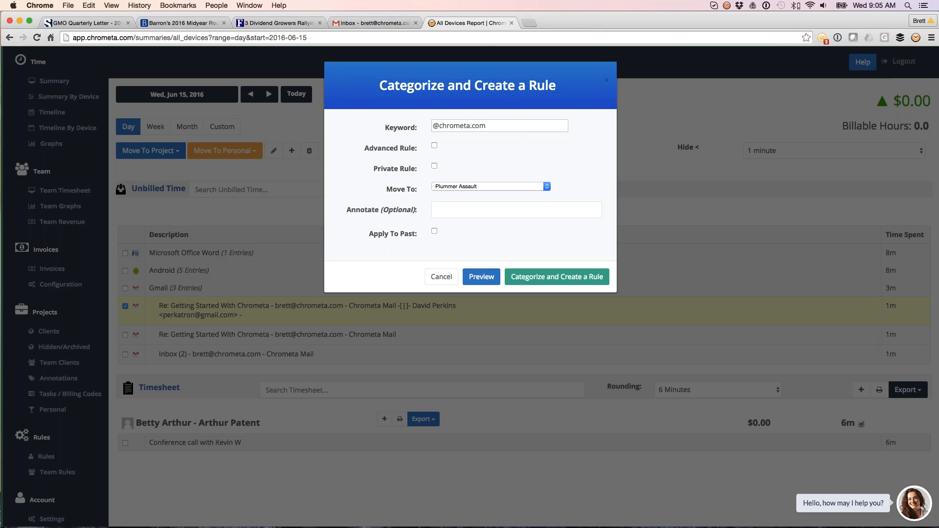
# Keep the assault project as the rule's destination, preview the matching time entries, and categorize and create the rule.
pyautogui.click(461, 187)
pyautogui.click(462, 187)
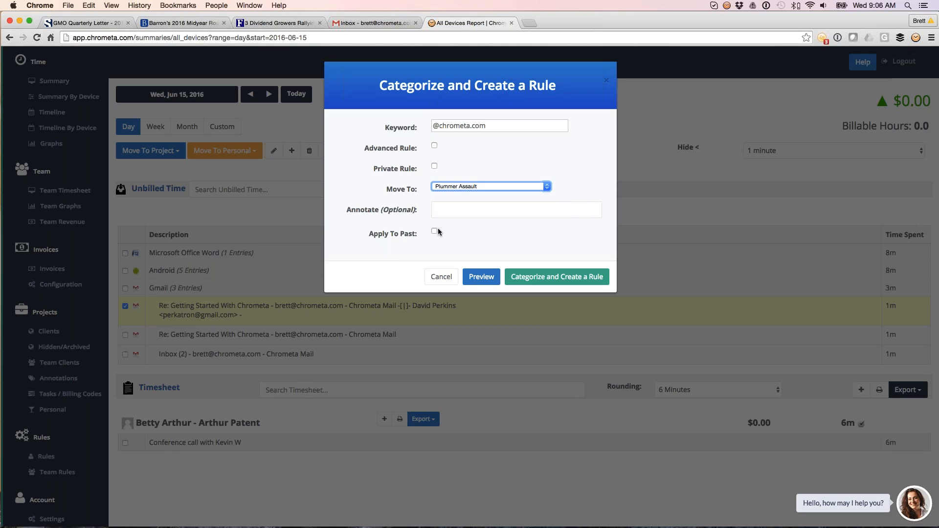
pyautogui.click(491, 282)
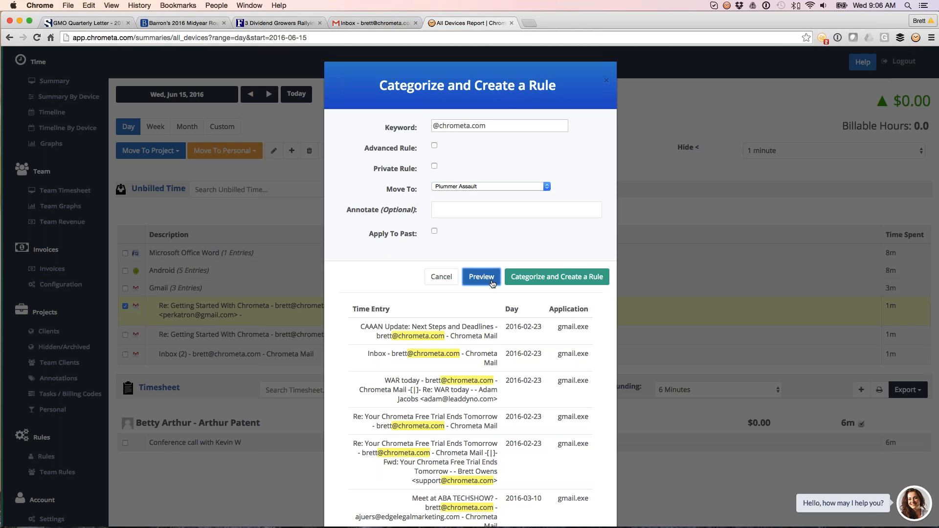
pyautogui.click(520, 278)
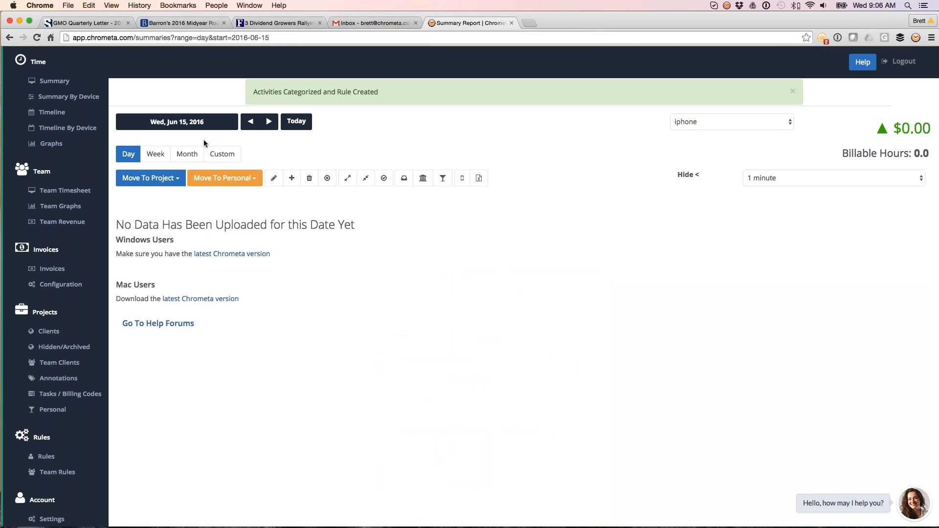
# Show today's summary report for All Devices.
pyautogui.click(297, 123)
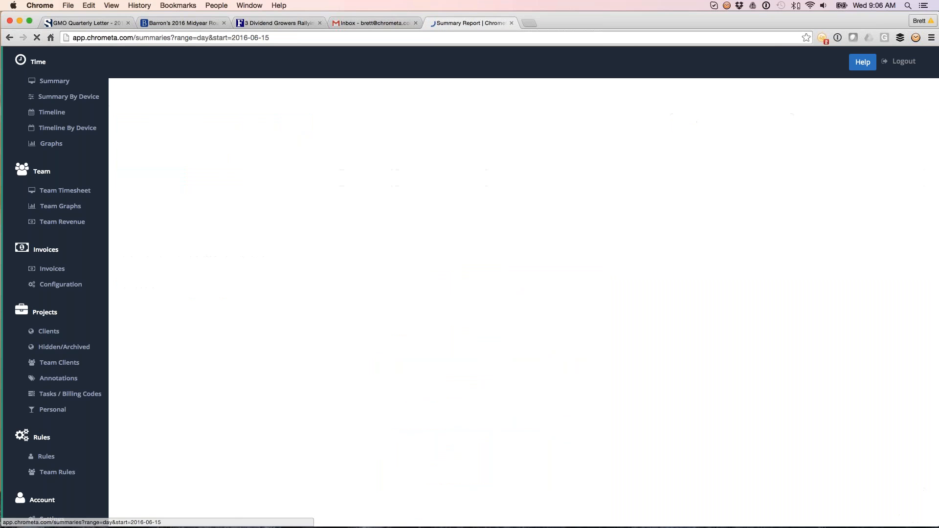
pyautogui.click(697, 96)
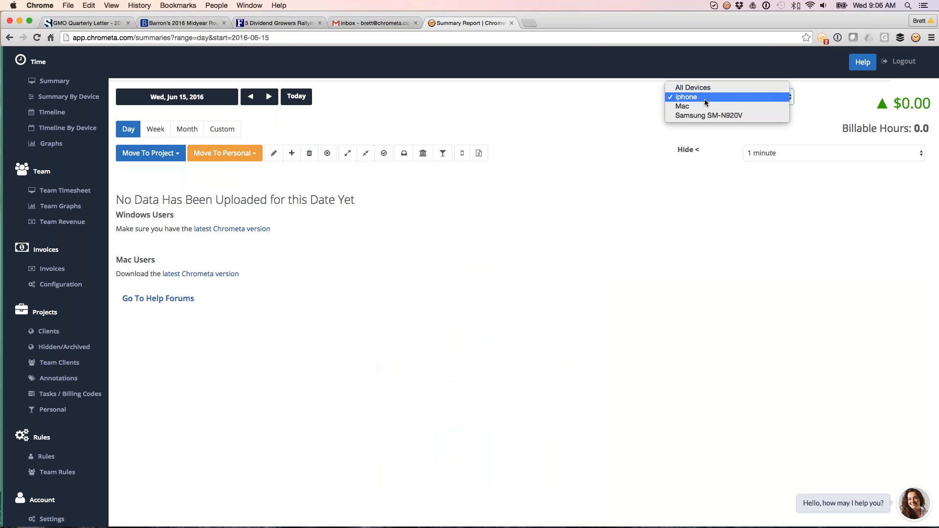
pyautogui.click(703, 89)
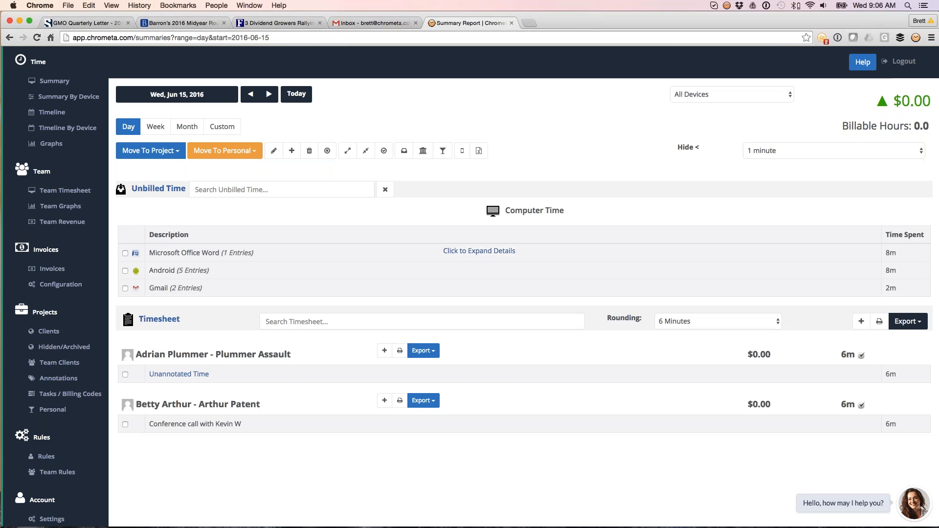
# View the annotation form for the assault project's unannotated time and close it without saving.
pyautogui.moveTo(290, 371)
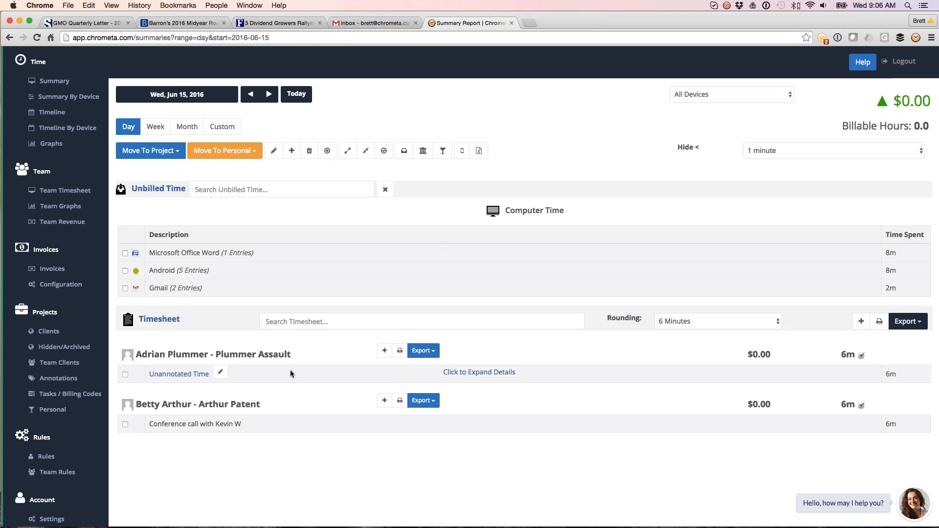
pyautogui.click(221, 373)
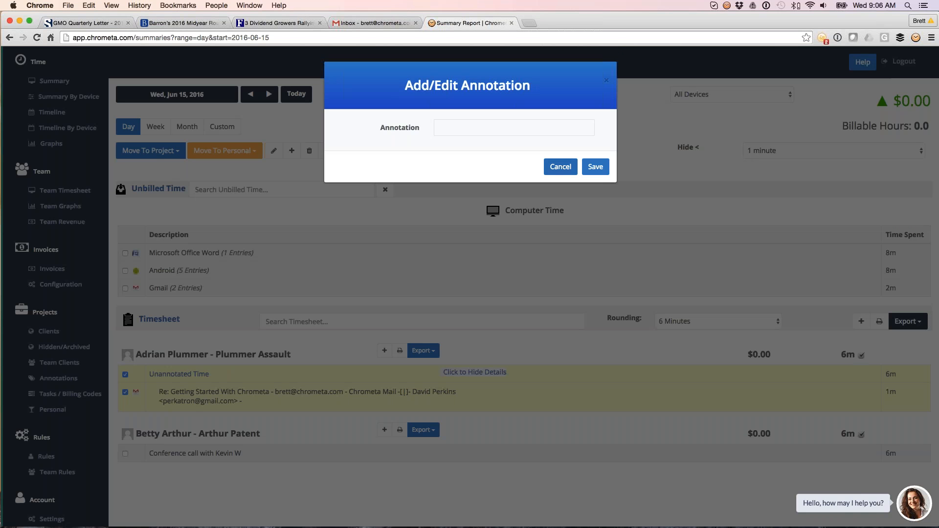
pyautogui.click(560, 166)
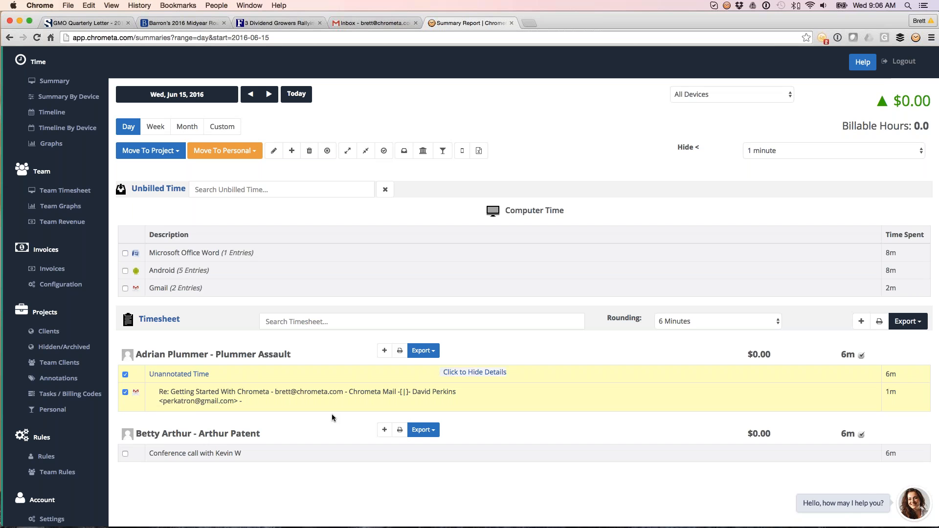
# Collapse the unbilled time and review the timesheet's printable version and export options.
pyautogui.click(172, 191)
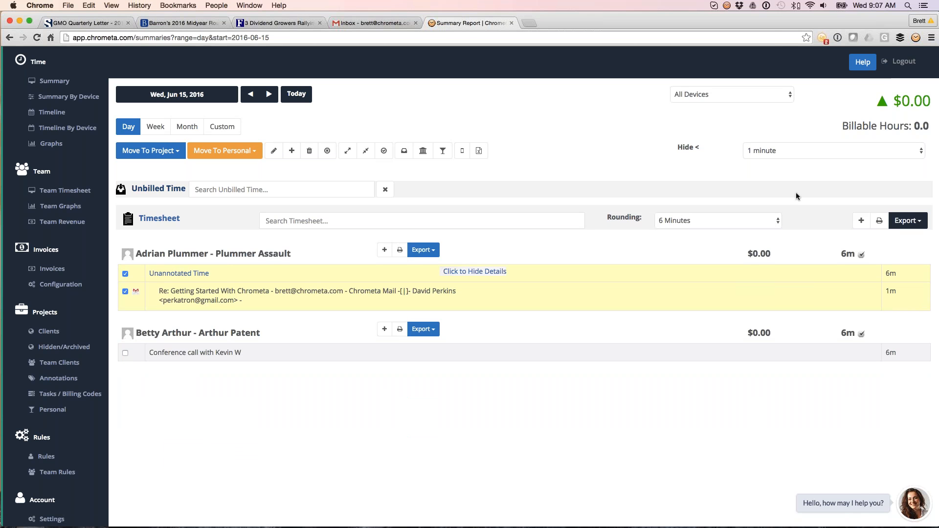
pyautogui.click(879, 221)
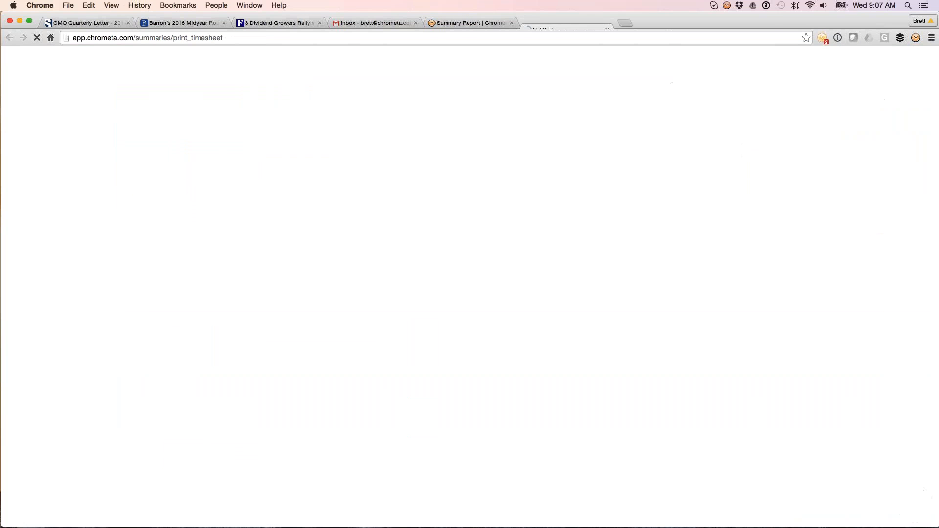
pyautogui.hotkey('ctrl', 'shift', 'Tab')
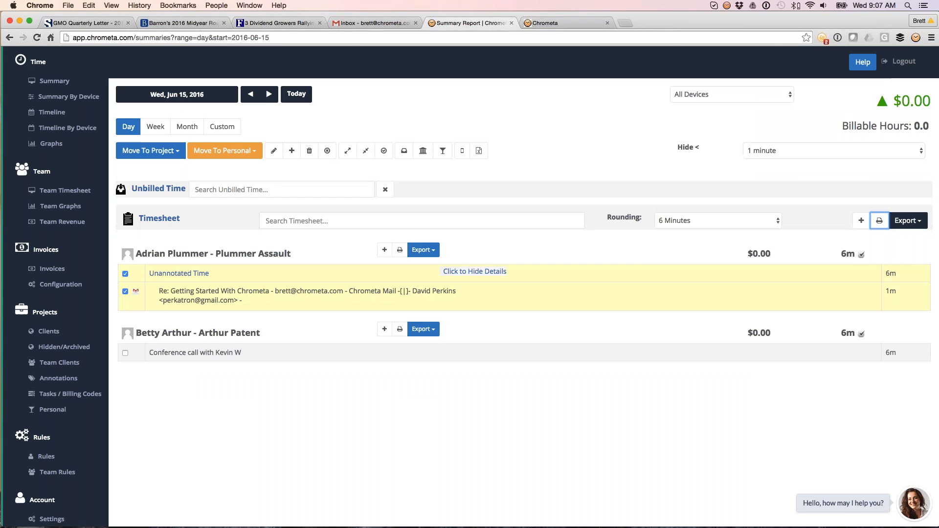
pyautogui.click(907, 221)
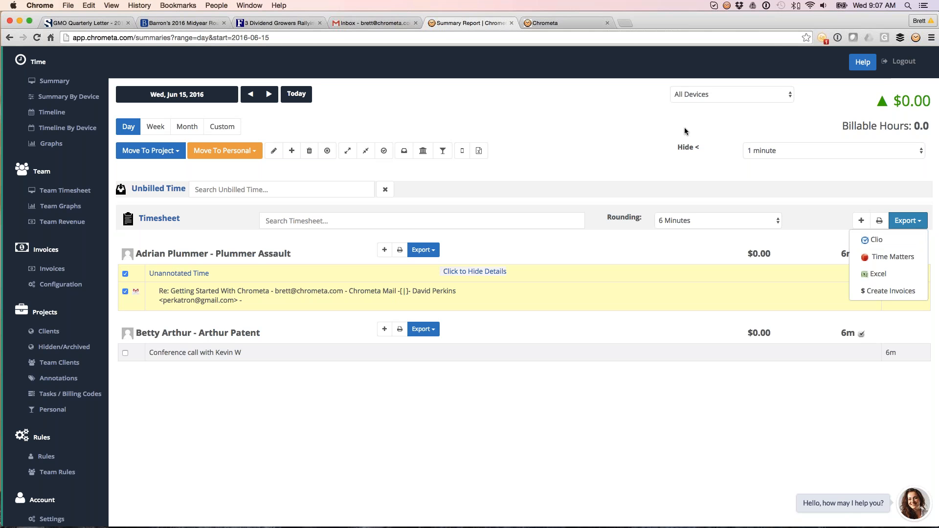
pyautogui.click(527, 102)
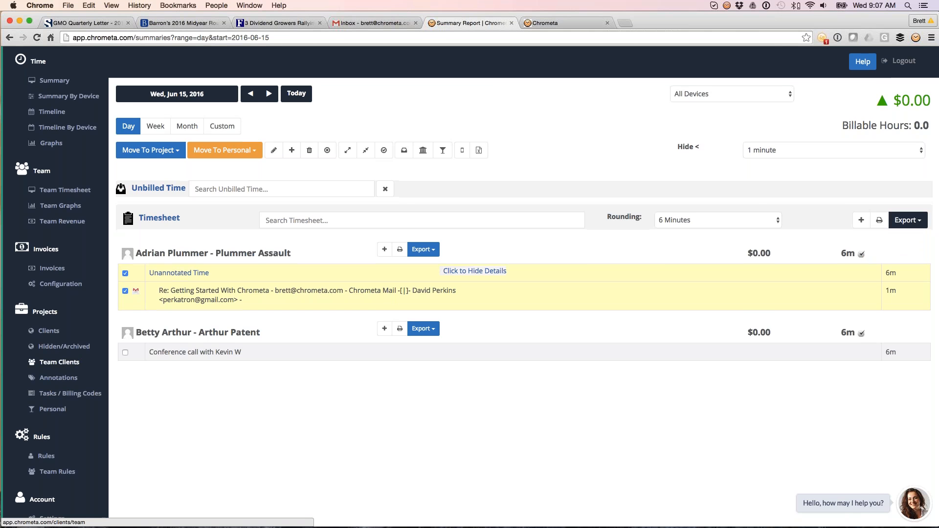
# Open the account's integrations page and examine the practice management, accounting and project management integrations offered.
pyautogui.scroll(-5, 66, 431)
pyautogui.click(63, 468)
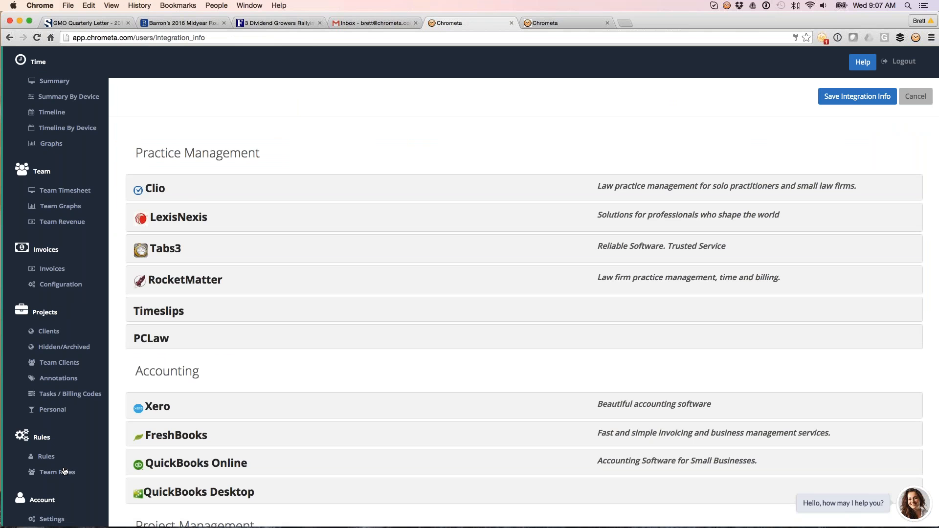
pyautogui.scroll(-3, 523, 286)
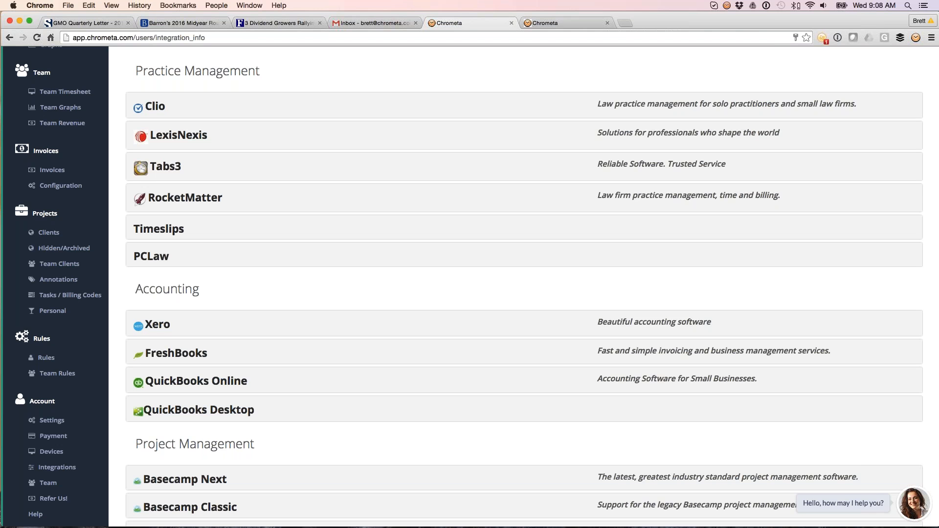
pyautogui.scroll(-3, 532, 286)
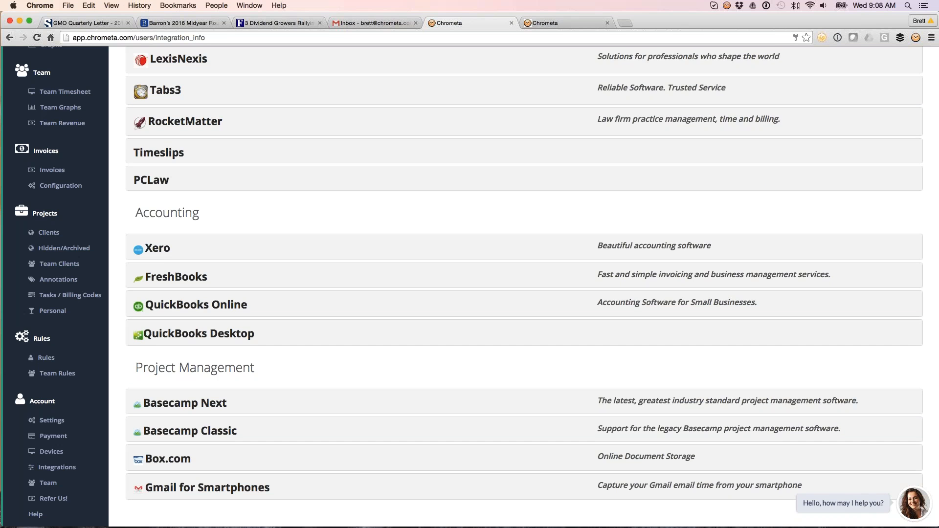
pyautogui.scroll(3, 524, 278)
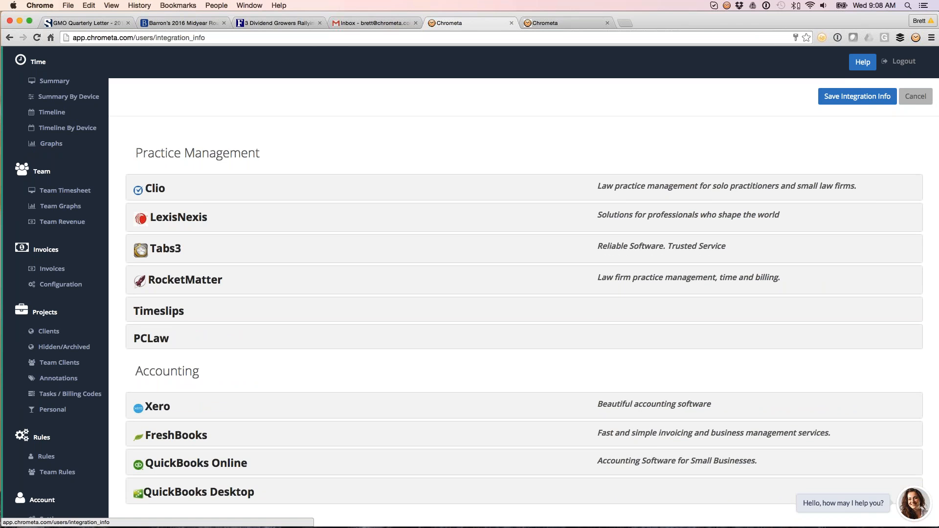
# Return to the summary covering all devices and expand the Android entries in the unbilled time.
pyautogui.click(38, 81)
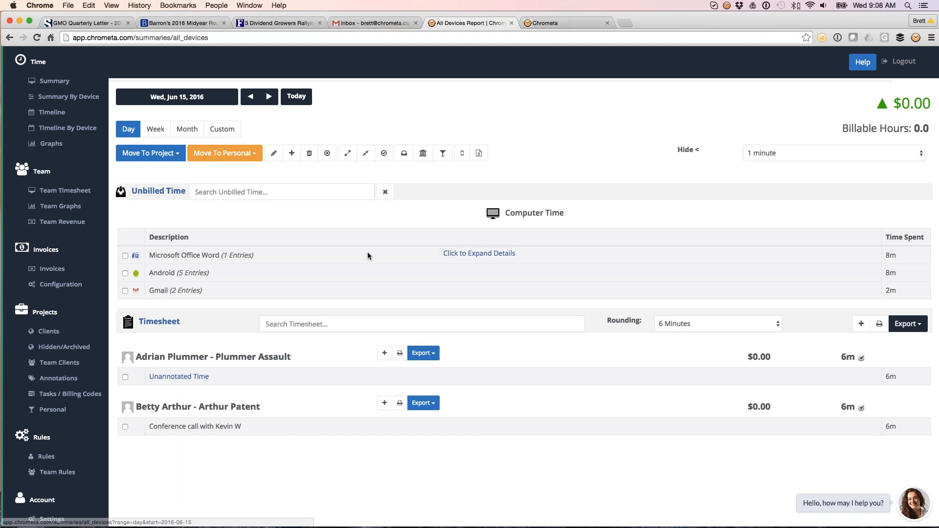
pyautogui.click(377, 272)
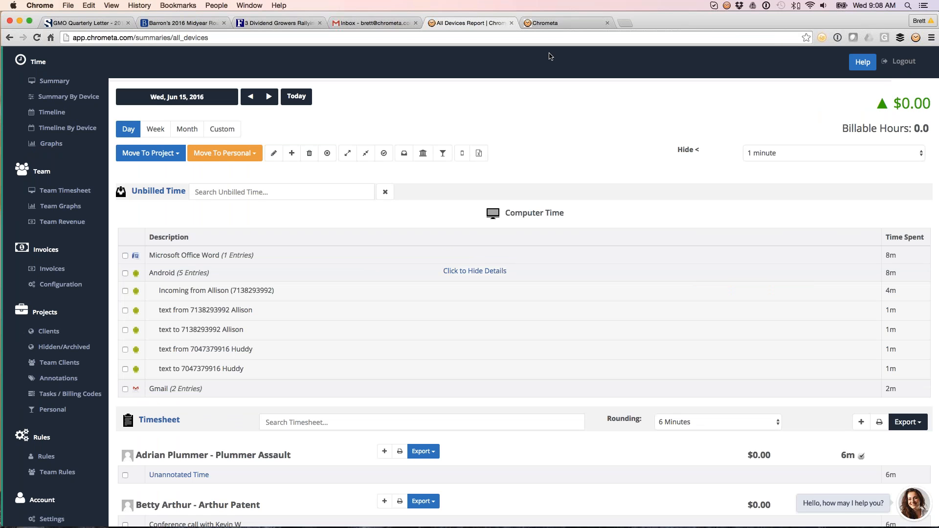
pyautogui.press('super+t')
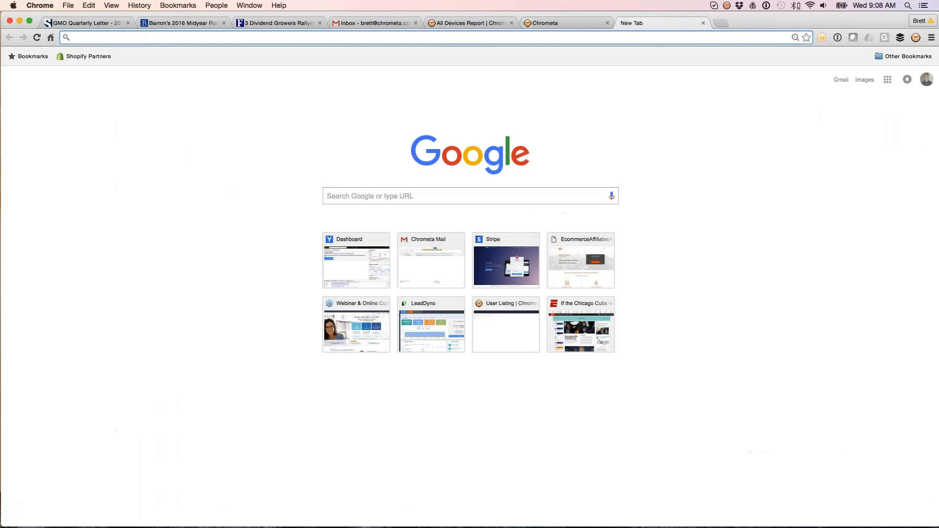
pyautogui.write('chrometa.com/')
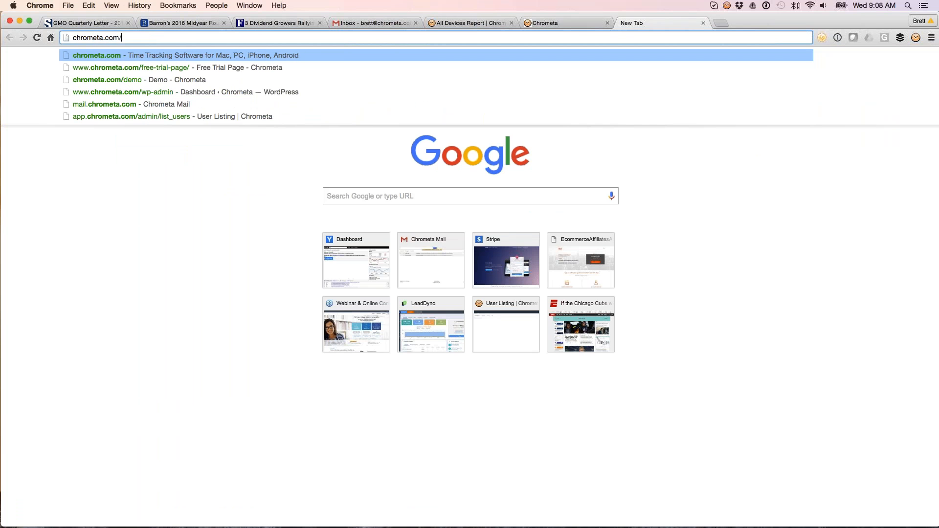
pyautogui.press('Down')
pyautogui.press('Return')
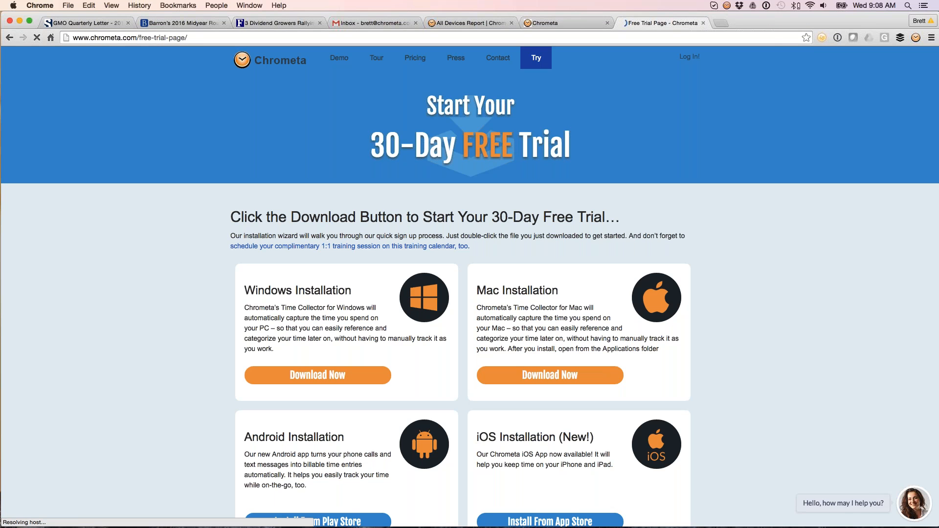
pyautogui.scroll(-5, 591, 206)
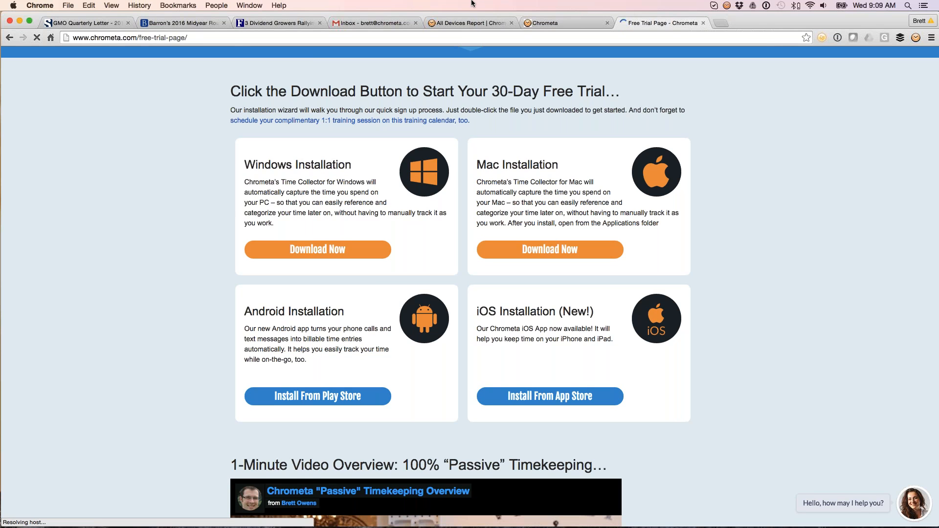
# Return to the day's summary, switch to its Timeline and examine the hourly entries from all devices.
pyautogui.click(470, 23)
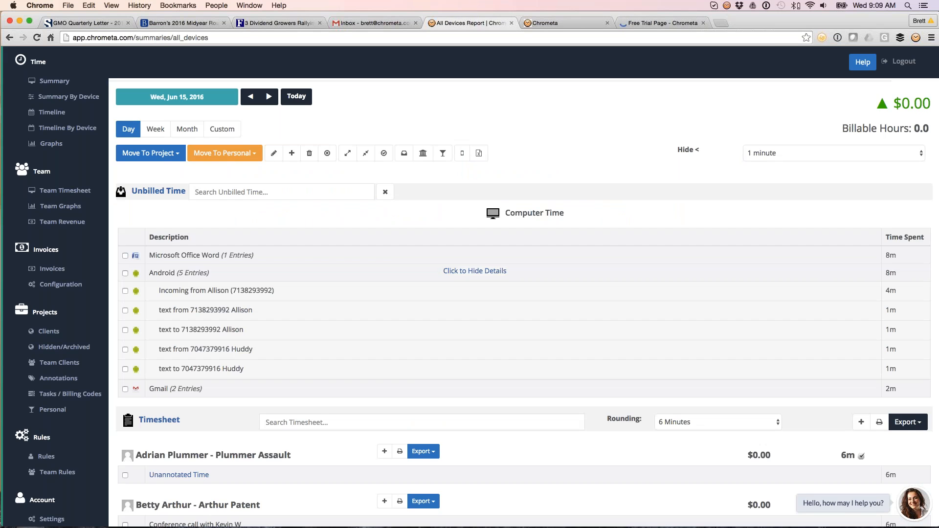
pyautogui.click(68, 127)
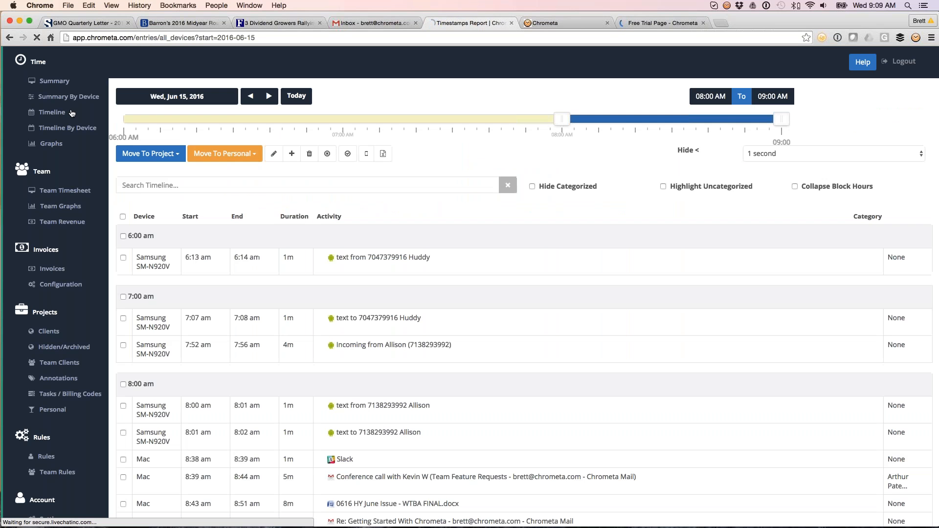
pyautogui.scroll(-3, 372, 391)
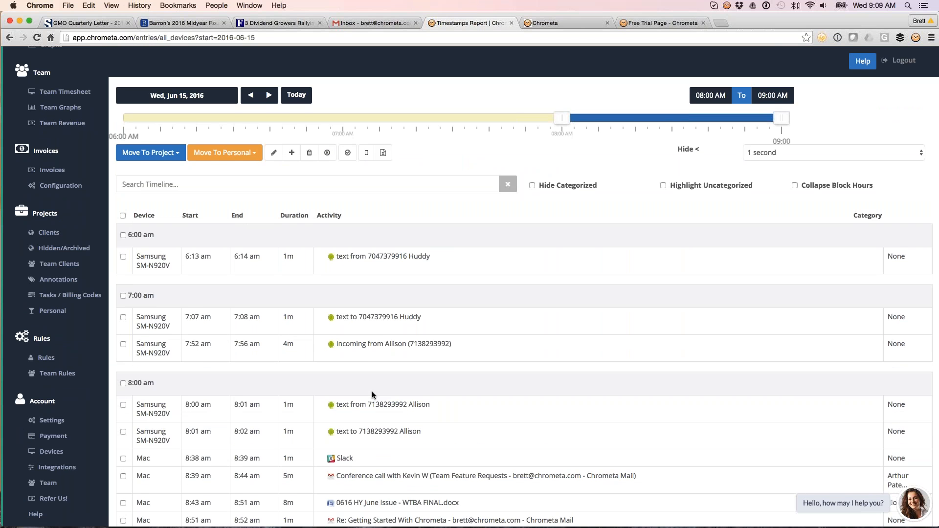
pyautogui.scroll(-2, 372, 391)
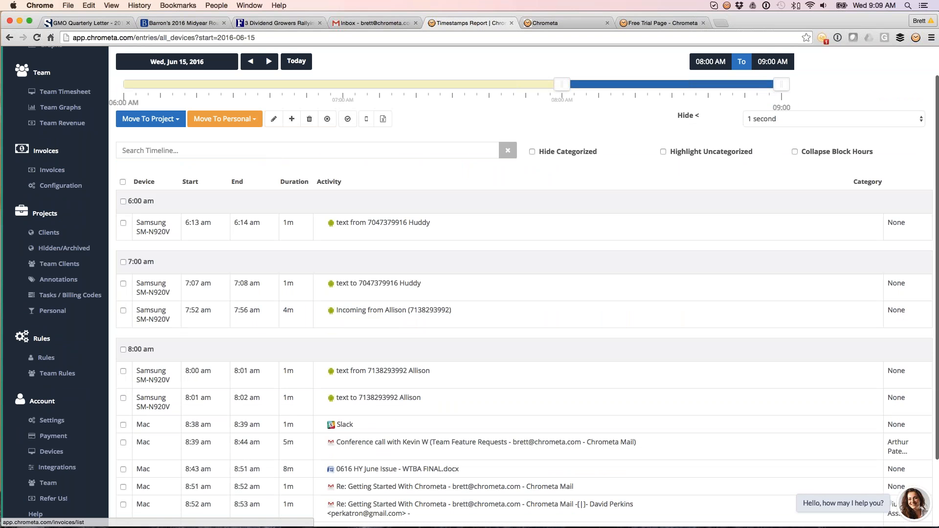
pyautogui.scroll(-3, 125, 238)
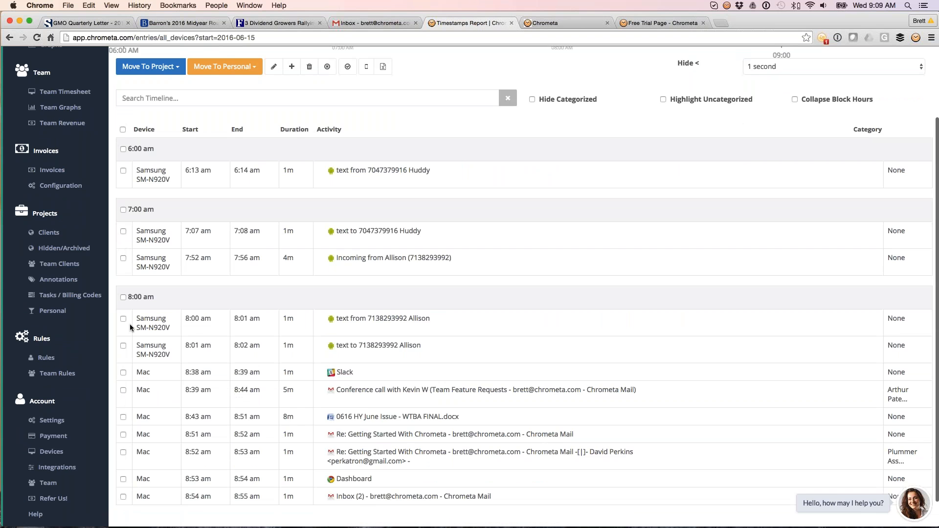
pyautogui.scroll(-2, 131, 324)
pyautogui.click(122, 289)
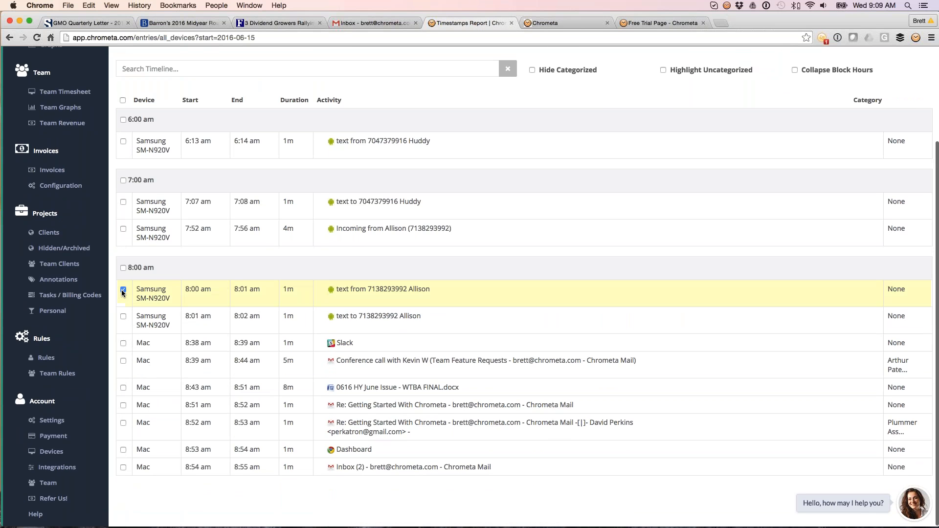
pyautogui.click(123, 289)
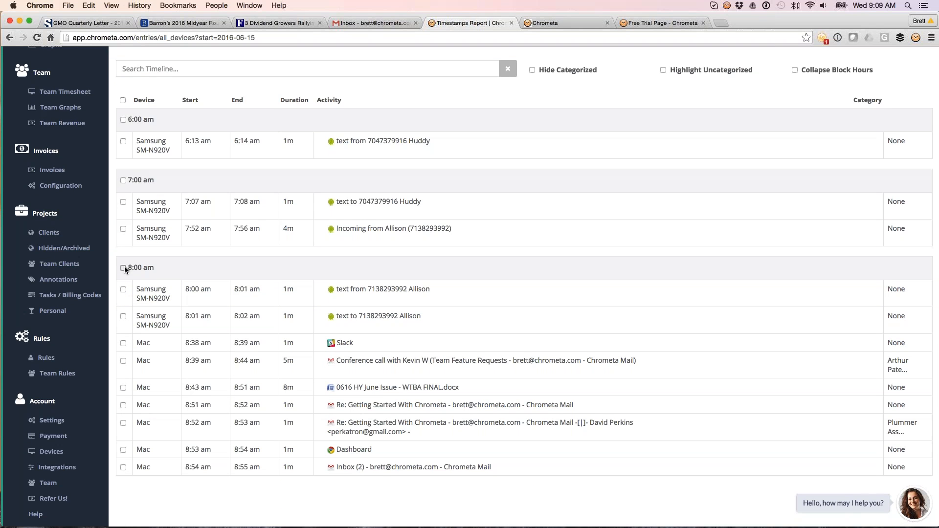
pyautogui.click(123, 268)
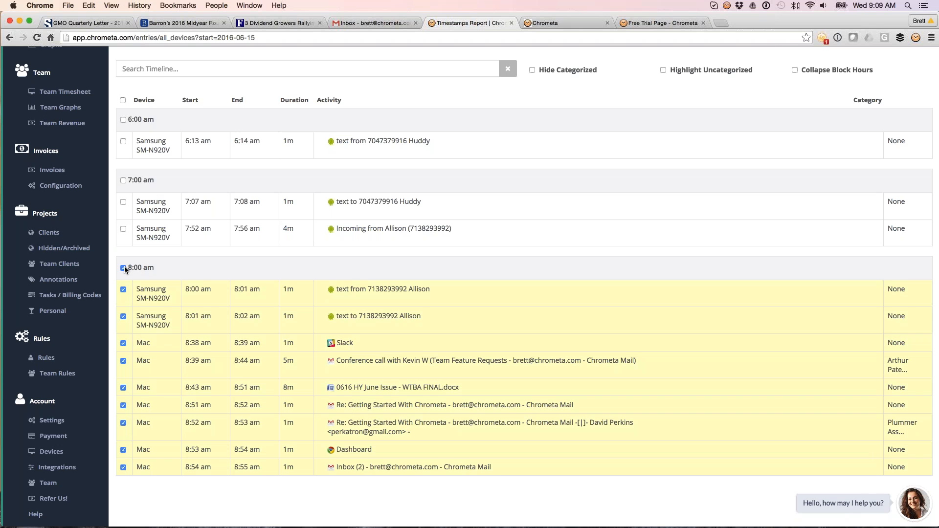
pyautogui.click(123, 267)
# Select the timeline entries from 8:00 am through 0616 HY June Issue - WTBA FINAL.docx and view the assault project's Categorize And Annotate form without saving.
pyautogui.click(123, 290)
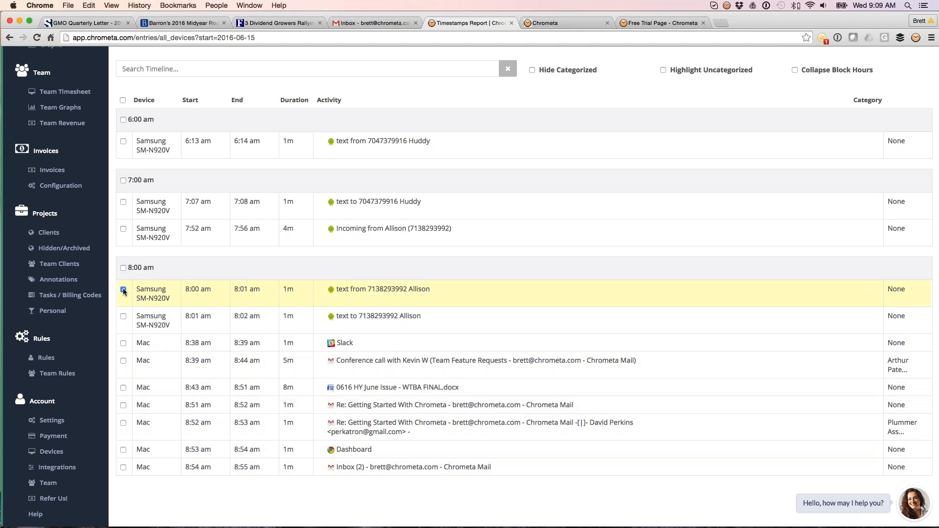
pyautogui.keyDown('shift'); pyautogui.click(122, 387); pyautogui.keyUp('shift')
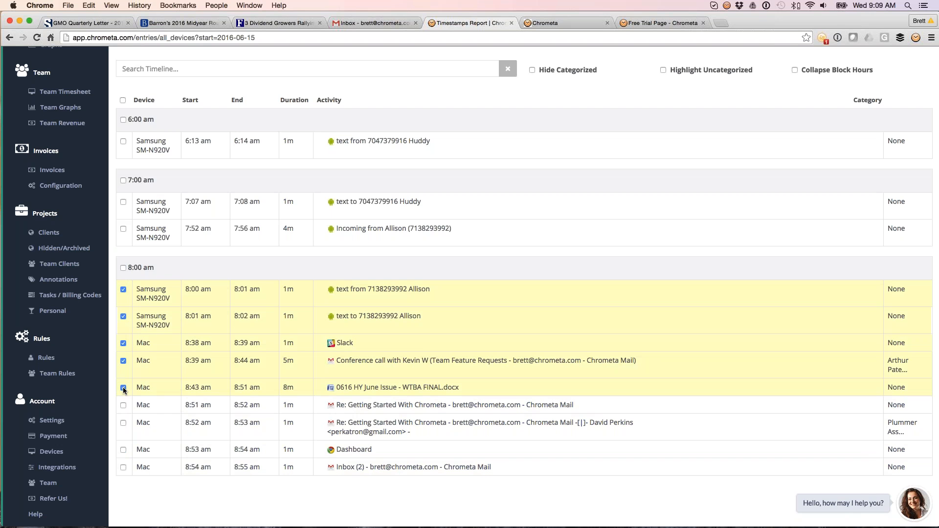
pyautogui.scroll(3, 196, 245)
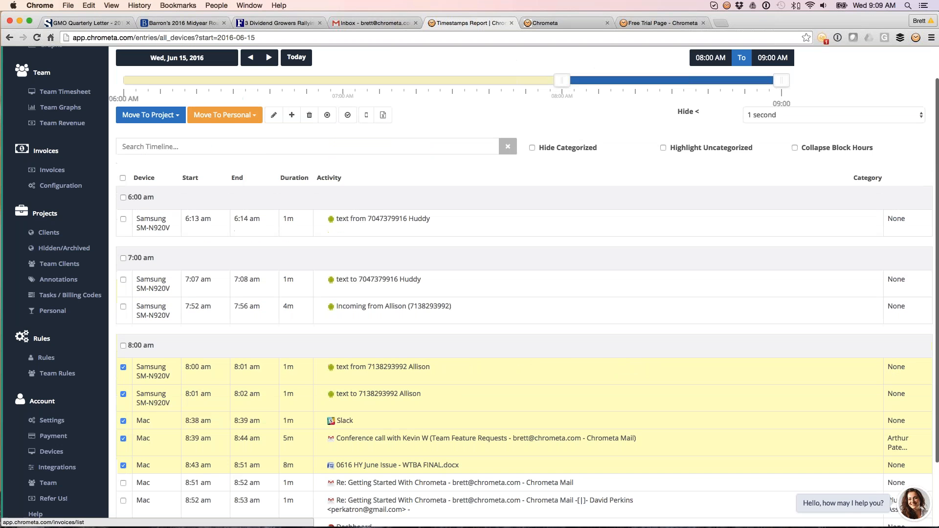
pyautogui.click(151, 115)
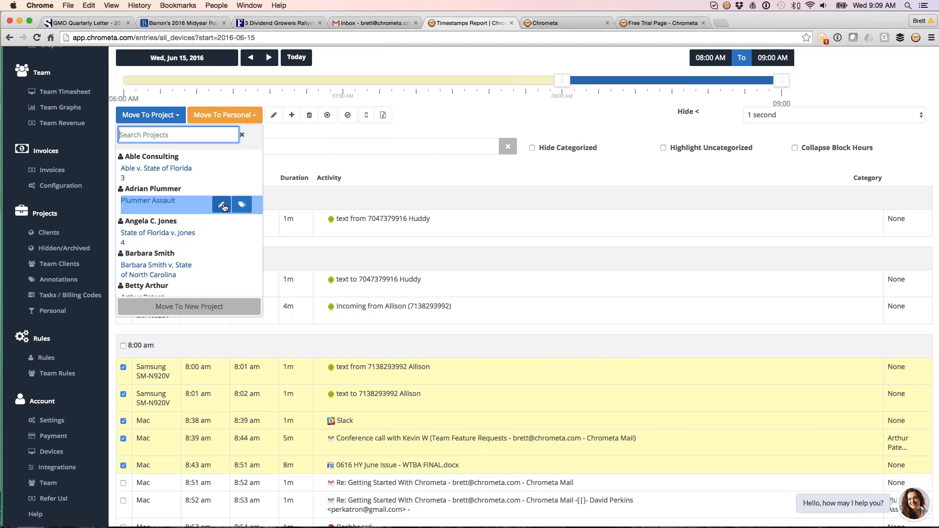
pyautogui.click(222, 205)
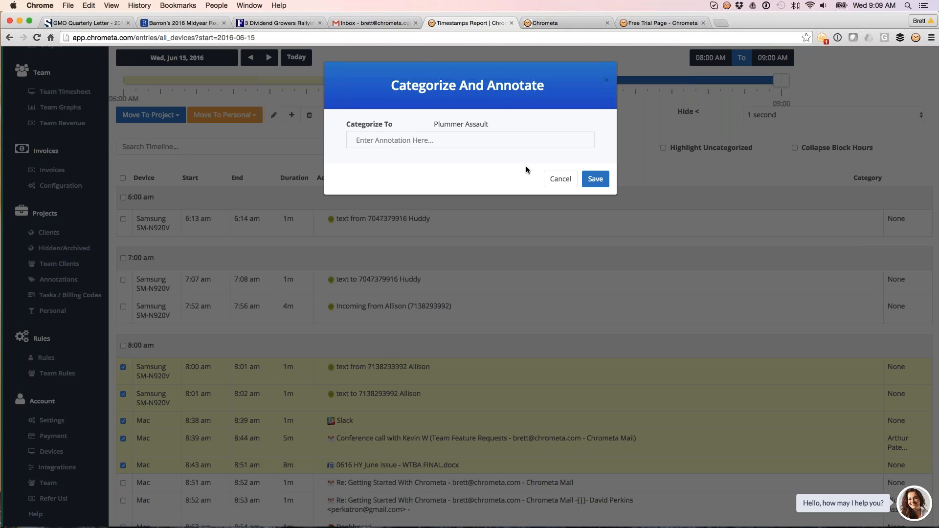
pyautogui.click(560, 178)
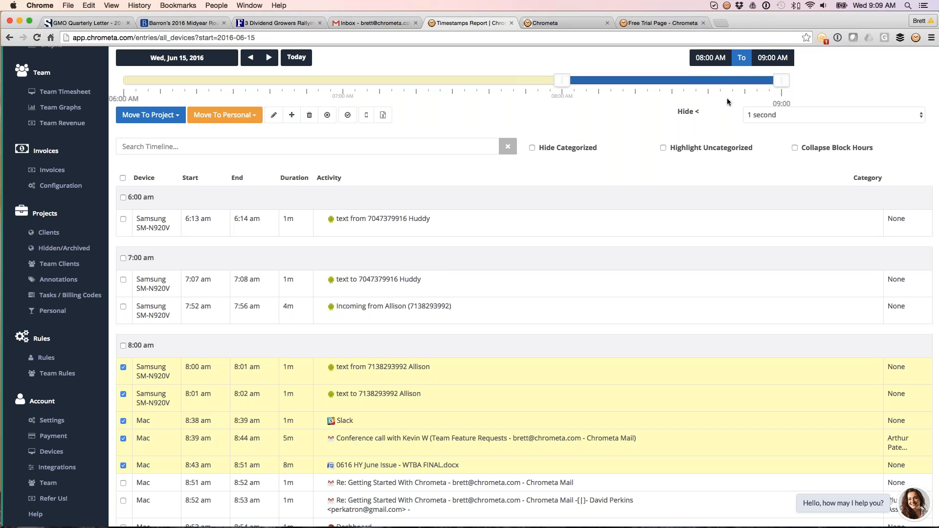
# Set the timeline's selected time range to 06:20 AM to 09:00 AM so the entries within it are selected.
pyautogui.moveTo(562, 80); pyautogui.dragTo(123, 80)
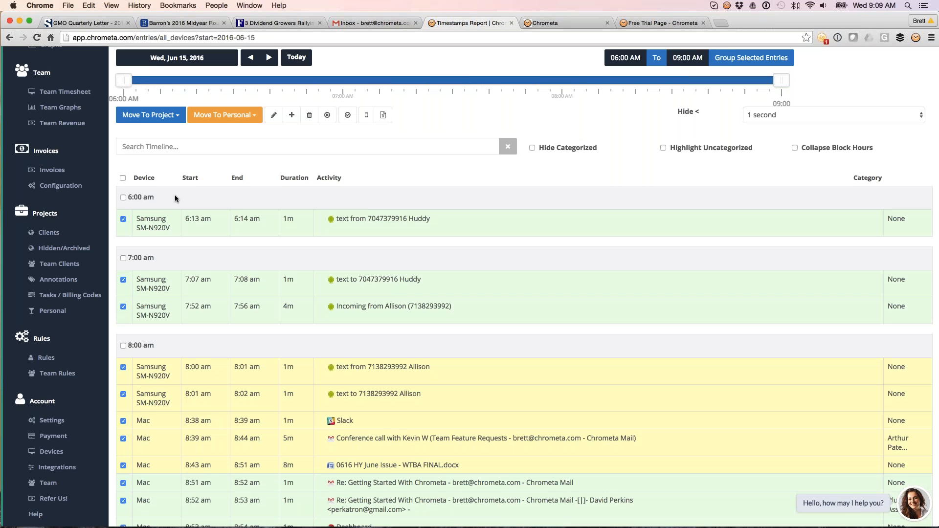
pyautogui.scroll(-1, 139, 62)
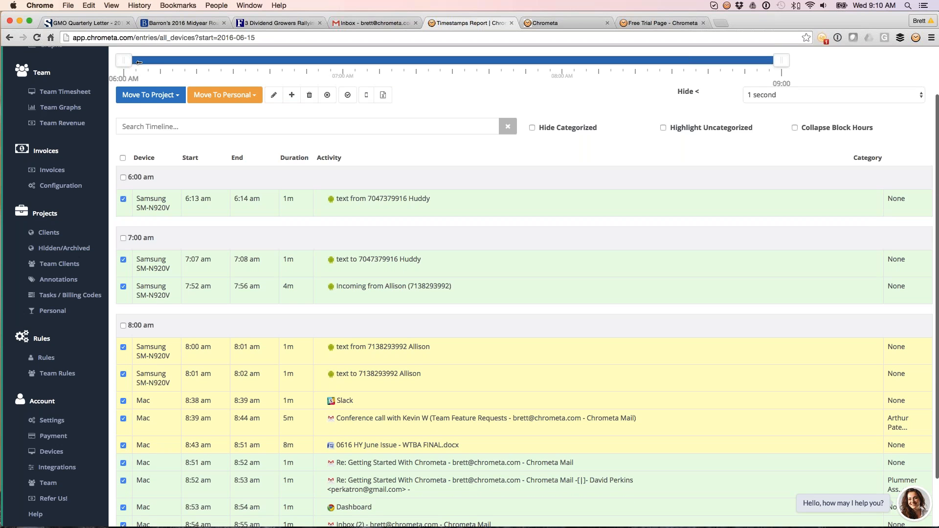
pyautogui.moveTo(124, 59); pyautogui.dragTo(207, 59)
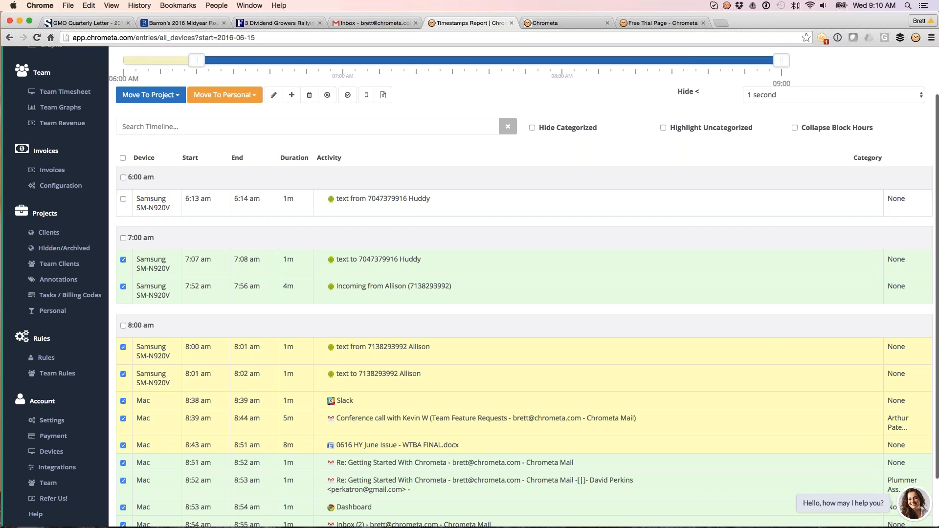
pyautogui.scroll(3, 751, 97)
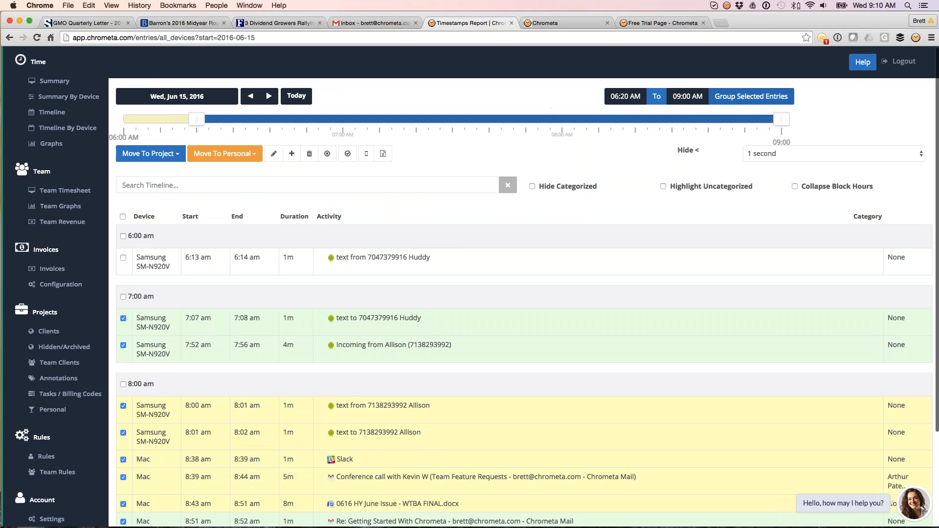
# Group the selected timeline entries into a single entry annotated "Demo time entry".
pyautogui.click(751, 96)
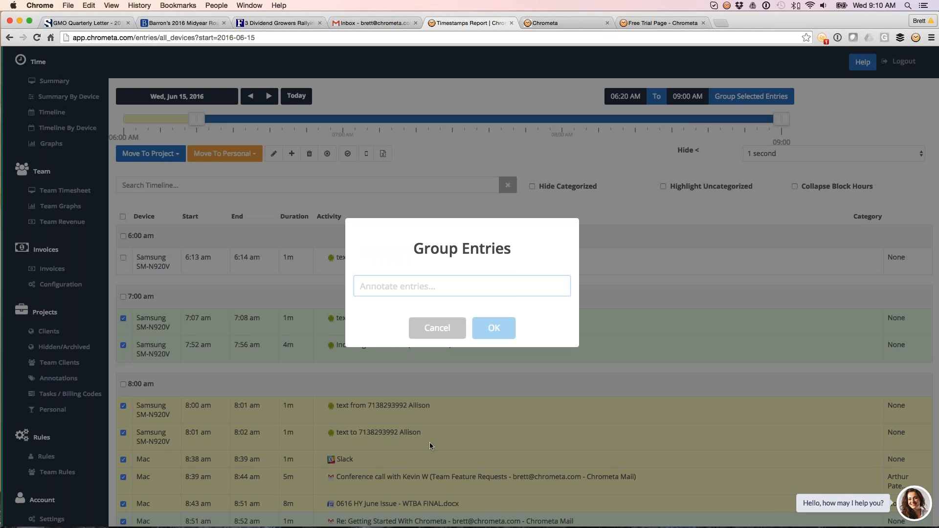
pyautogui.write('All the')
pyautogui.press('BackSpace')
pyautogui.press('BackSpace')
pyautogui.press('BackSpace')
pyautogui.press('BackSpace')
pyautogui.press('BackSpace')
pyautogui.press('BackSpace')
pyautogui.press('BackSpace')
pyautogui.press('BackSpace')
pyautogui.write('Demo time entry')
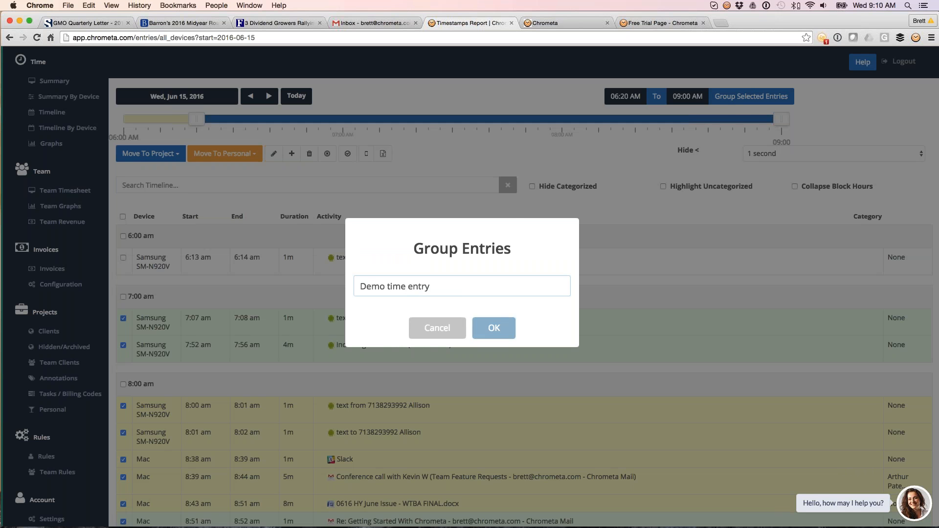
pyautogui.click(493, 328)
pyautogui.click(494, 357)
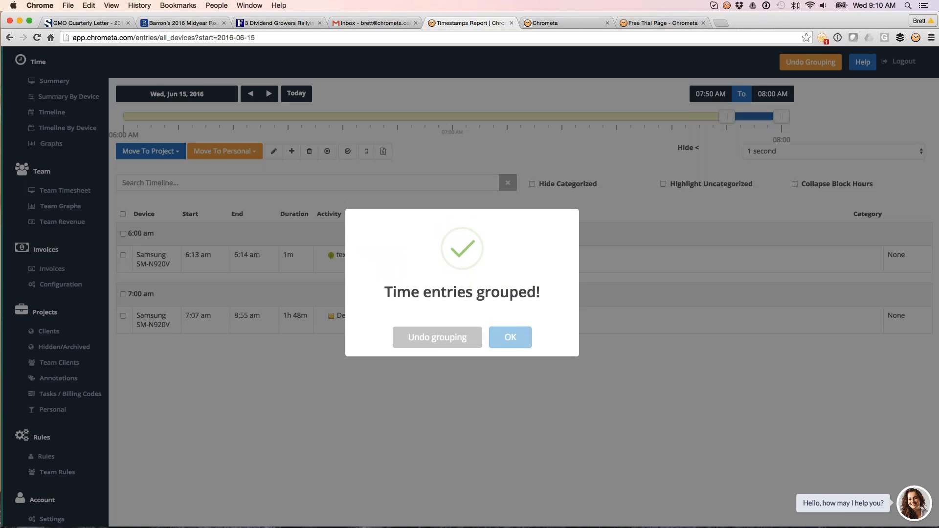
pyautogui.click(510, 338)
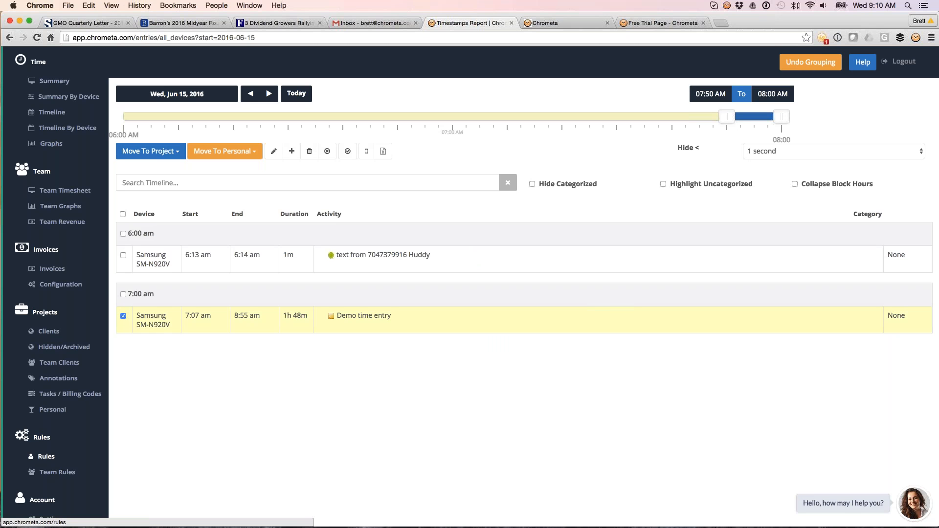
# Open the Rules list and view the Create a New Rule form, closing it without saving.
pyautogui.click(46, 456)
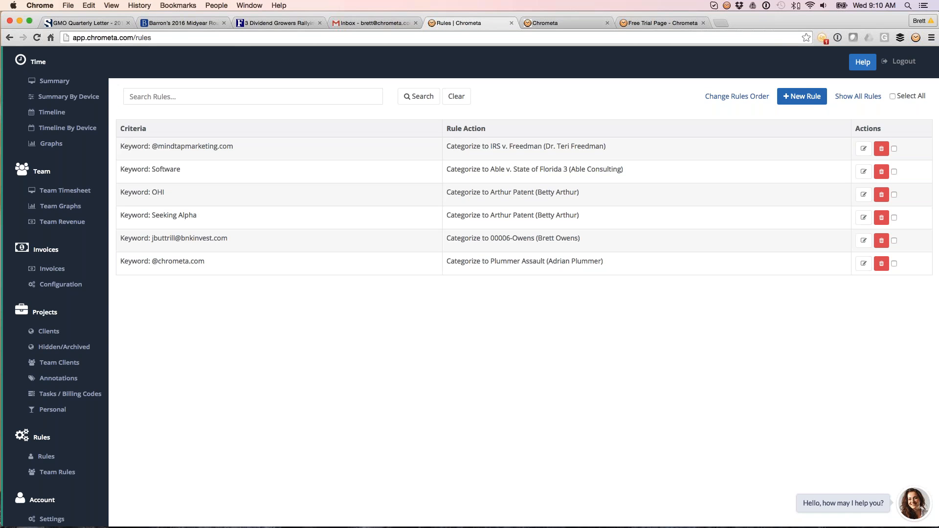
pyautogui.click(809, 100)
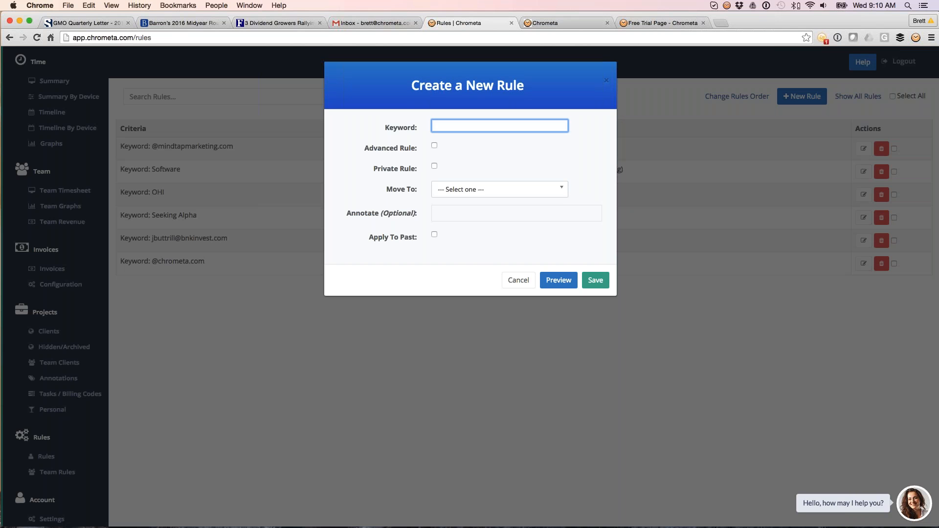
pyautogui.click(500, 189)
pyautogui.click(500, 189)
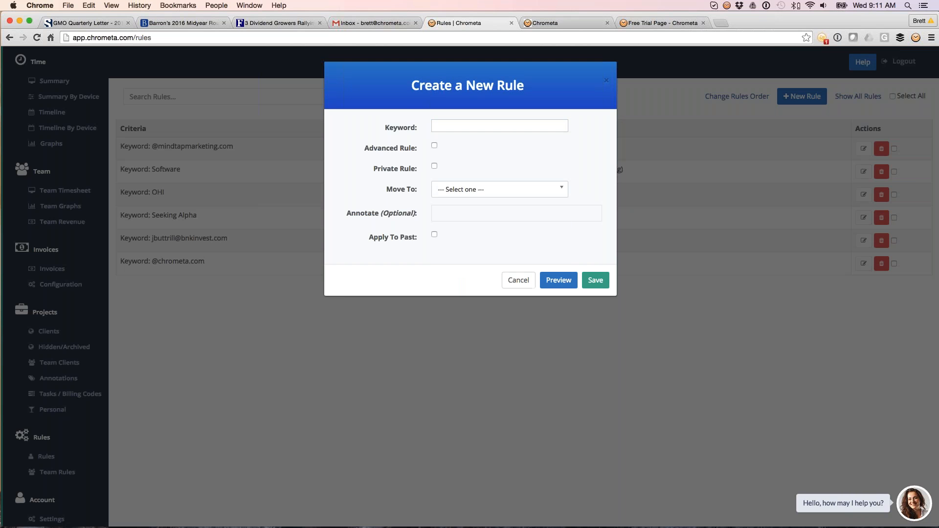
pyautogui.click(518, 280)
# Go from the free trial page to the website's Contact page and review the sales and support details.
pyautogui.click(642, 22)
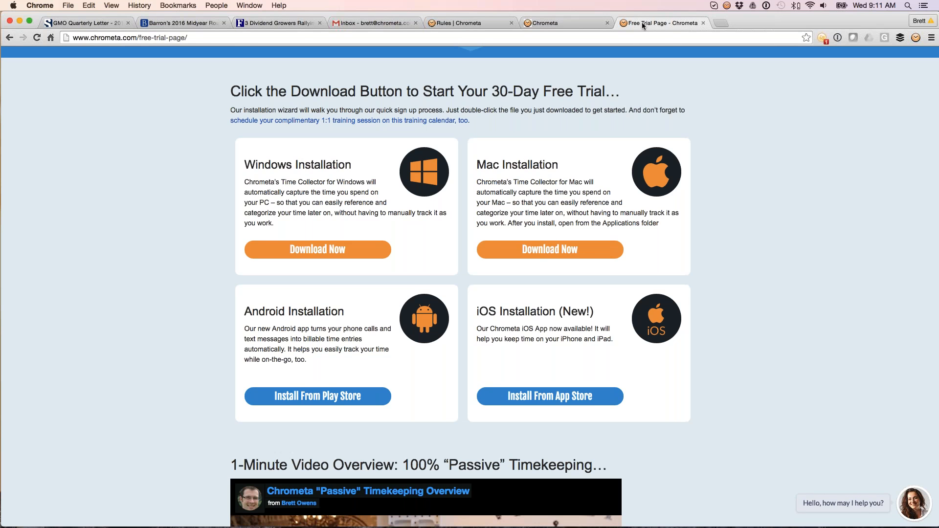
pyautogui.scroll(5, 498, 98)
pyautogui.click(498, 57)
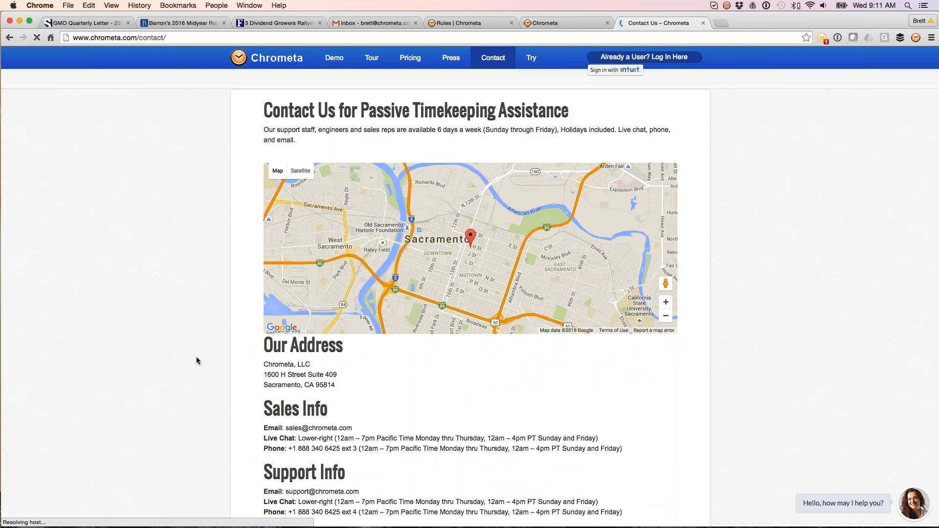
pyautogui.scroll(-1, 196, 360)
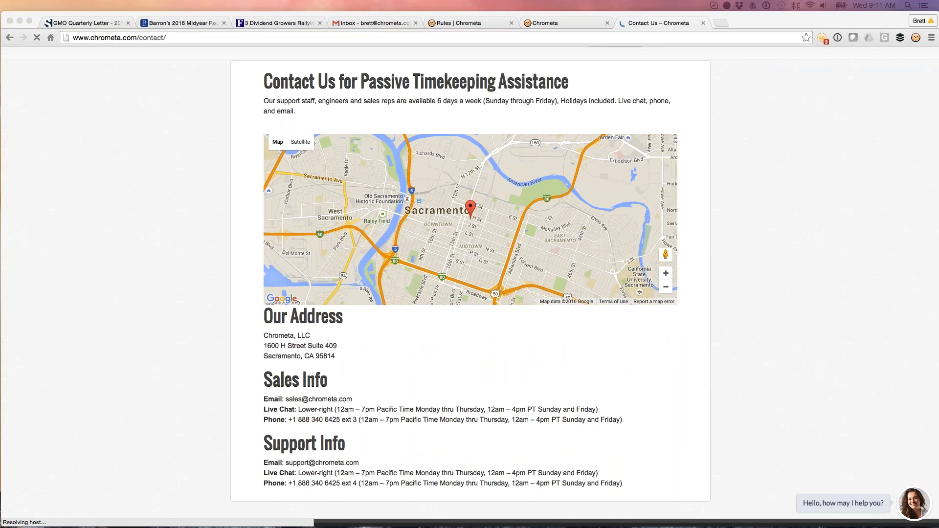
# Open chrometa.zendesk.com in a new browser tab and look through the support home page down to its forum topics.
pyautogui.click(719, 26)
pyautogui.click(718, 24)
pyautogui.write('chrometa.zendesk.com')
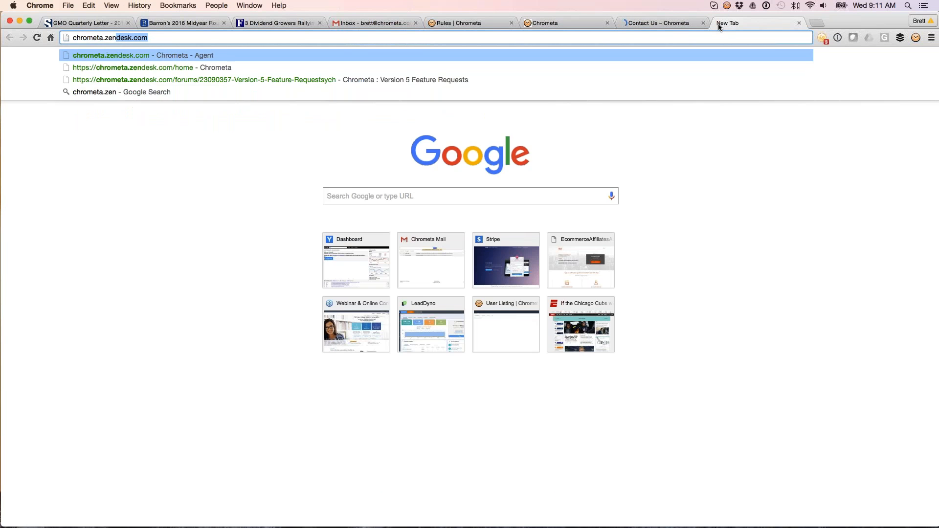
pyautogui.press('Return')
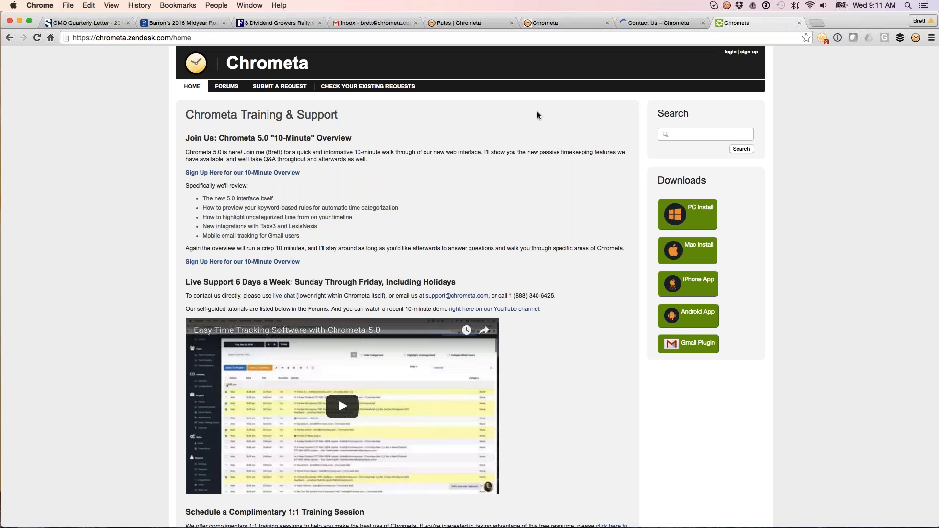
pyautogui.scroll(-15, 338, 397)
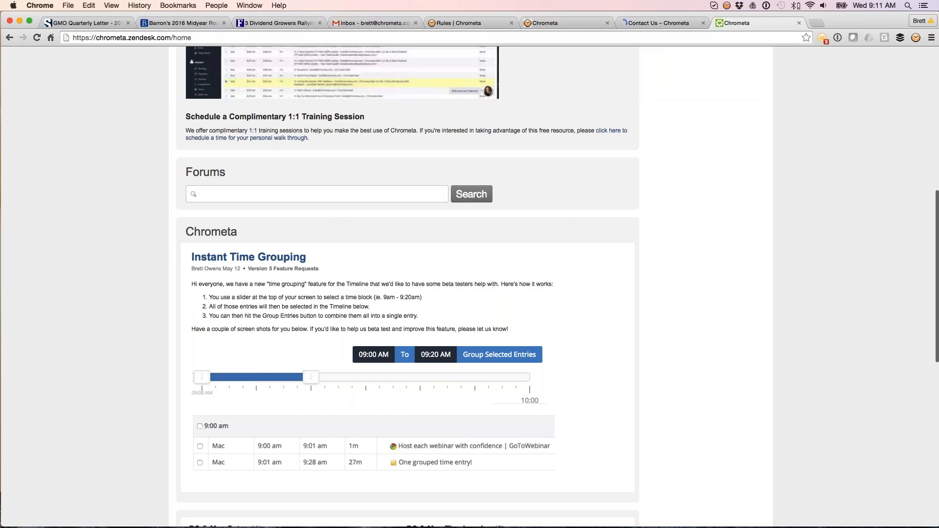
pyautogui.scroll(-5, 238, 364)
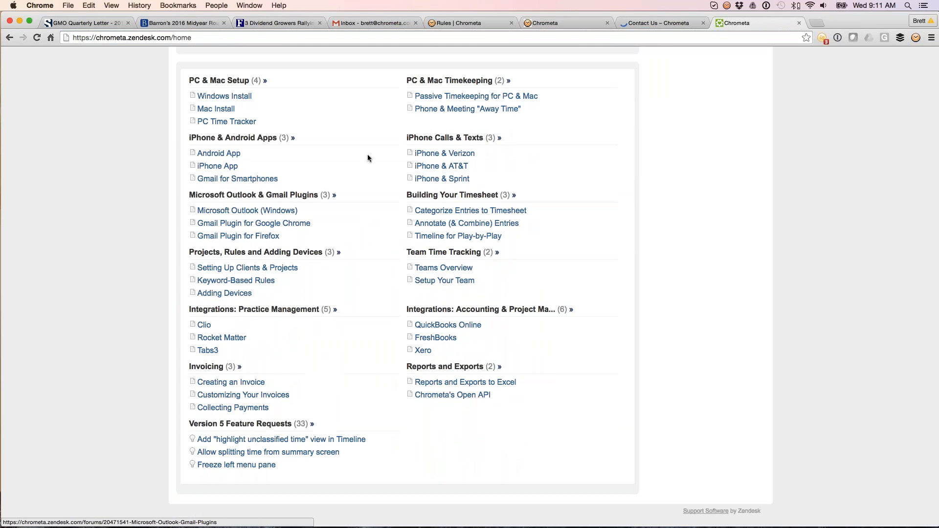
# Open the iPhone Calls & Texts forum and select its web address.
pyautogui.click(415, 139)
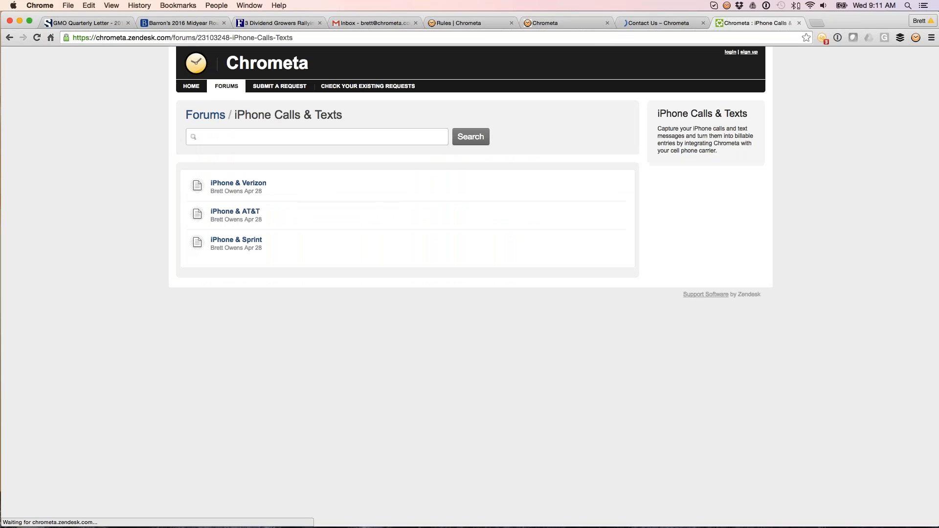
pyautogui.press('super+l')
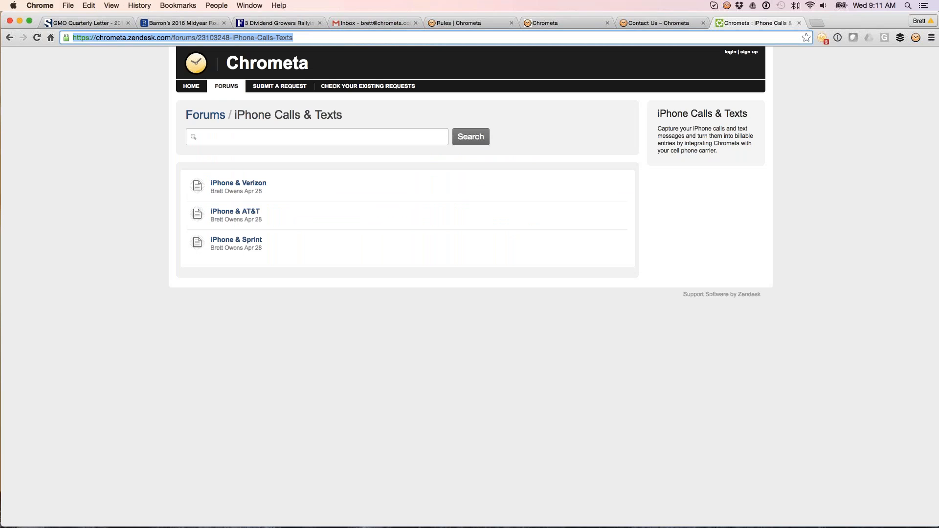
pyautogui.press('super+Tab')
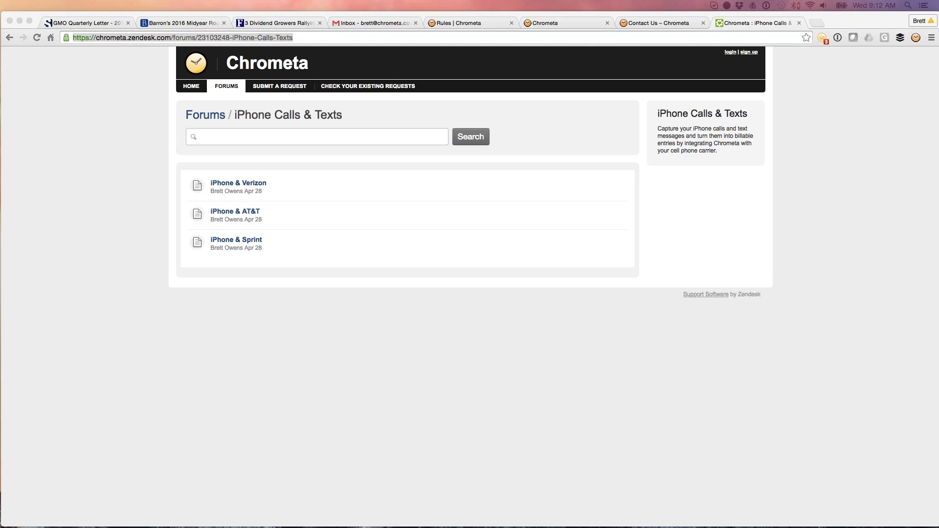
# Return to the support home page, open the Version 5 Feature Requests forum and copy its web address.
pyautogui.click(197, 88)
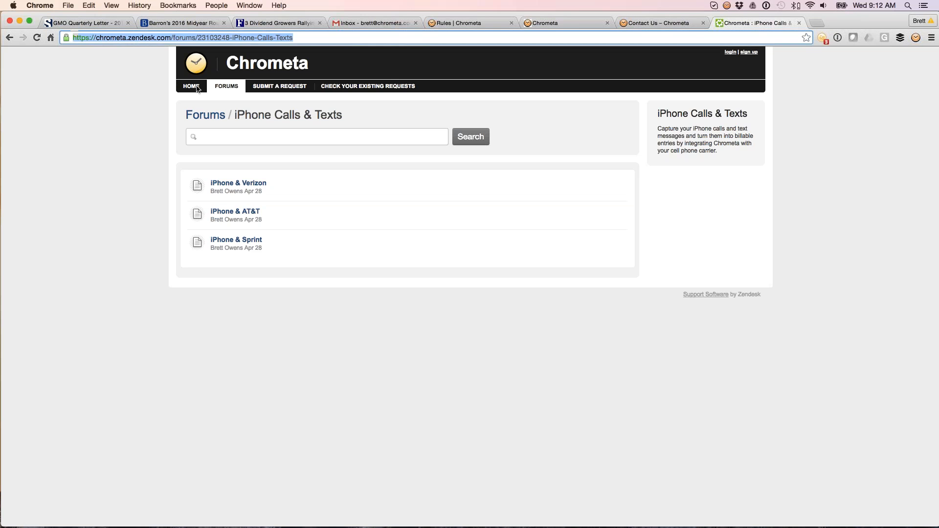
pyautogui.click(197, 88)
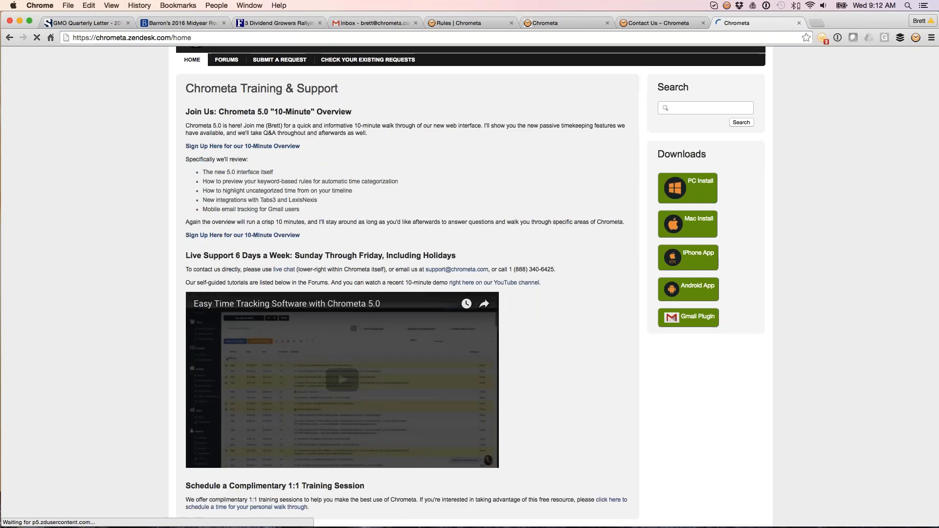
pyautogui.scroll(-15, 237, 269)
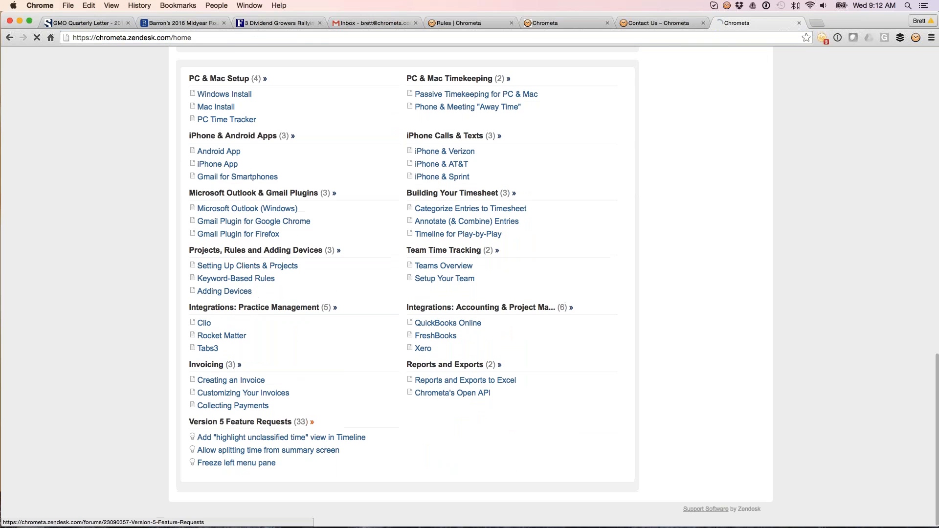
pyautogui.click(240, 420)
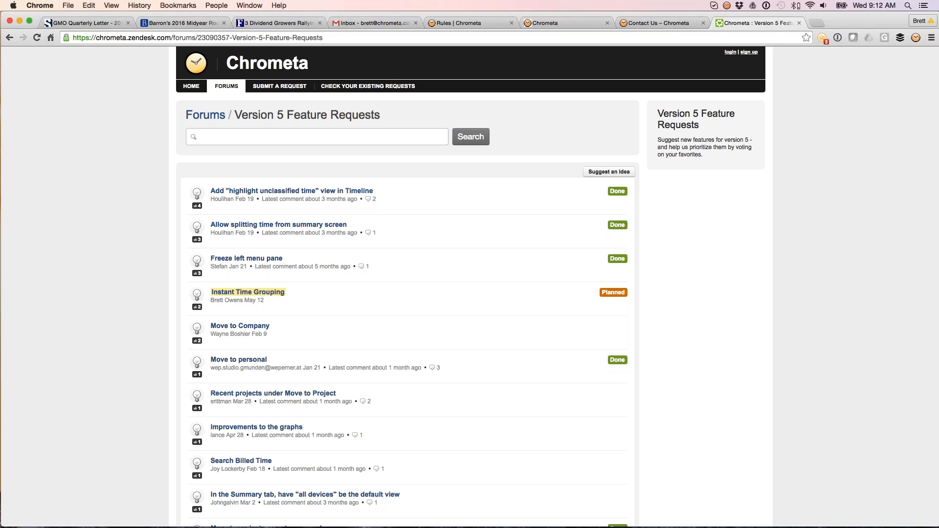
pyautogui.press('super+l')
pyautogui.press('super+c')
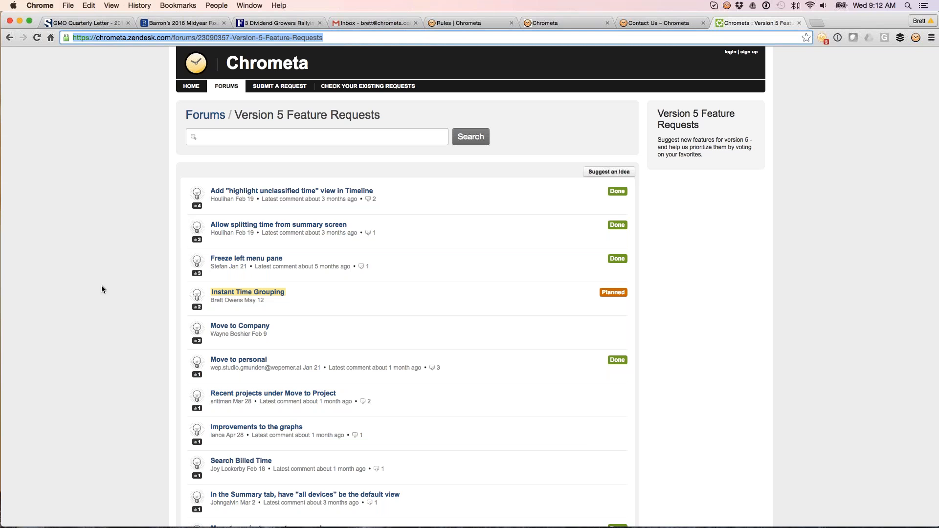
pyautogui.press('super+Tab')
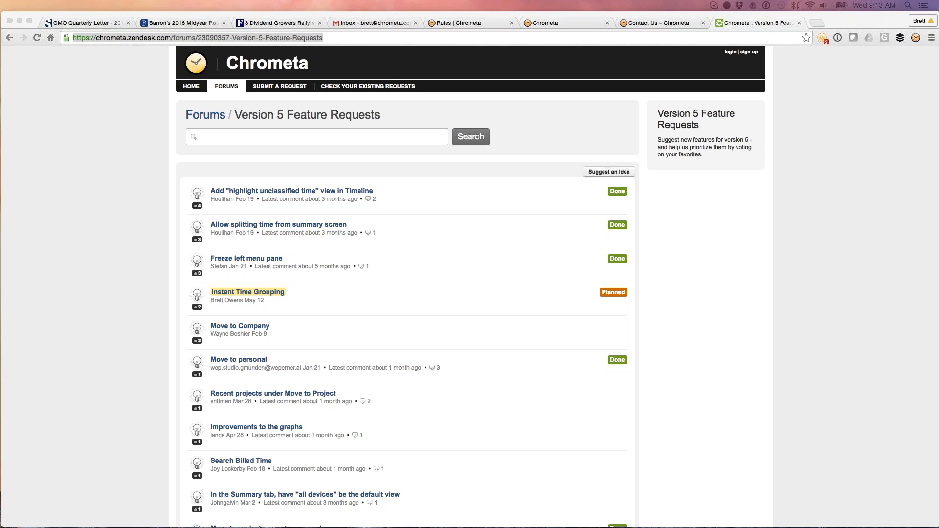
# Revisit the Contact page and the printed timesheet, ending on the Rules list.
pyautogui.click(650, 22)
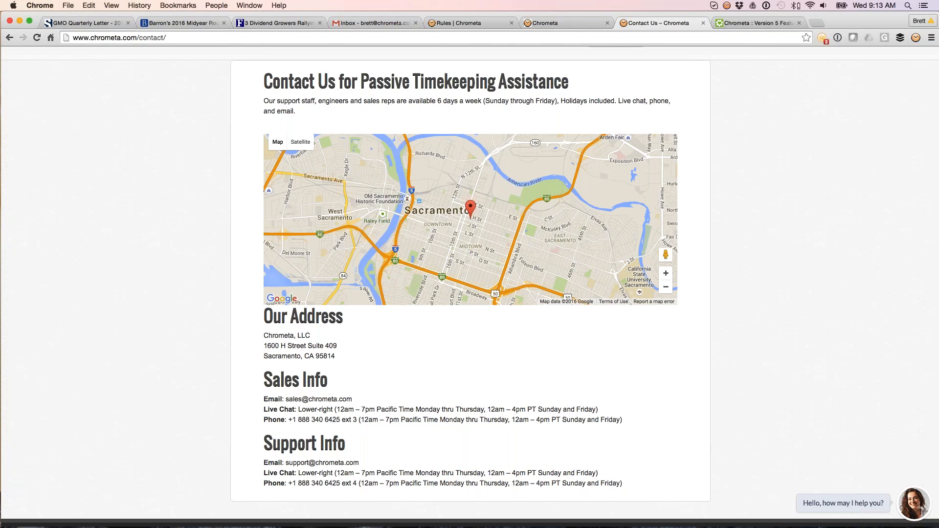
pyautogui.hotkey('ctrl', 'shift', 'Tab')
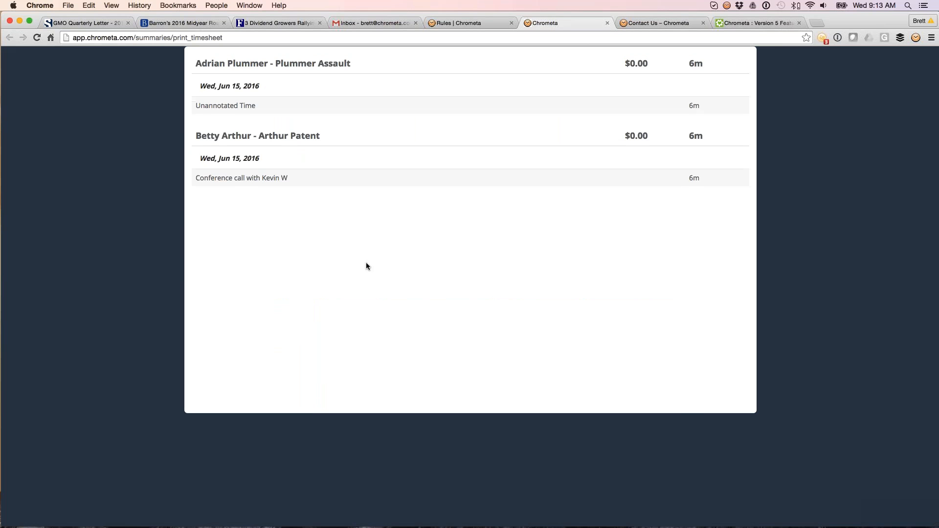
pyautogui.click(465, 22)
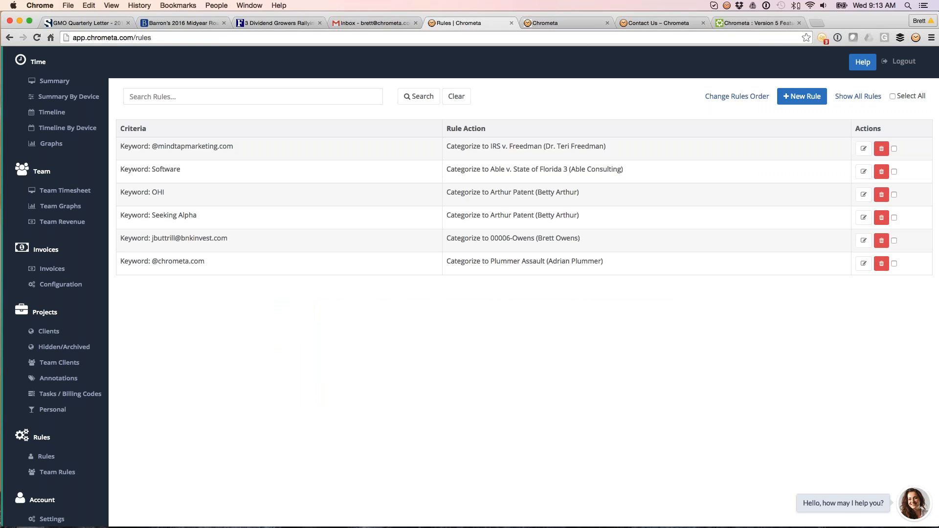